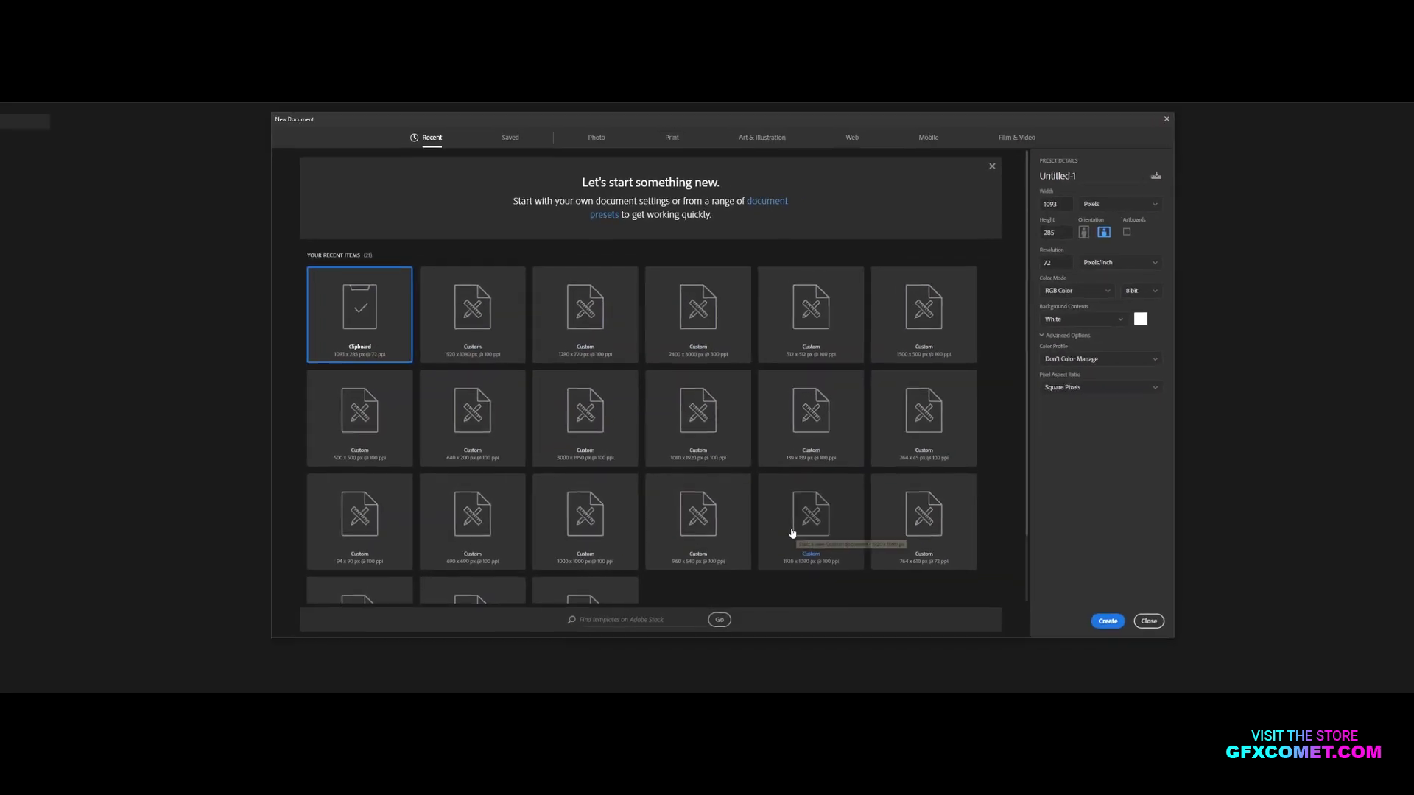
Step: Pick the Custom 1920 x 1080 px at 100 ppi preset from the Recent list
{"action": "scroll", "coordinate": [1028, 529], "scroll_direction": "down", "scroll_amount": 2}
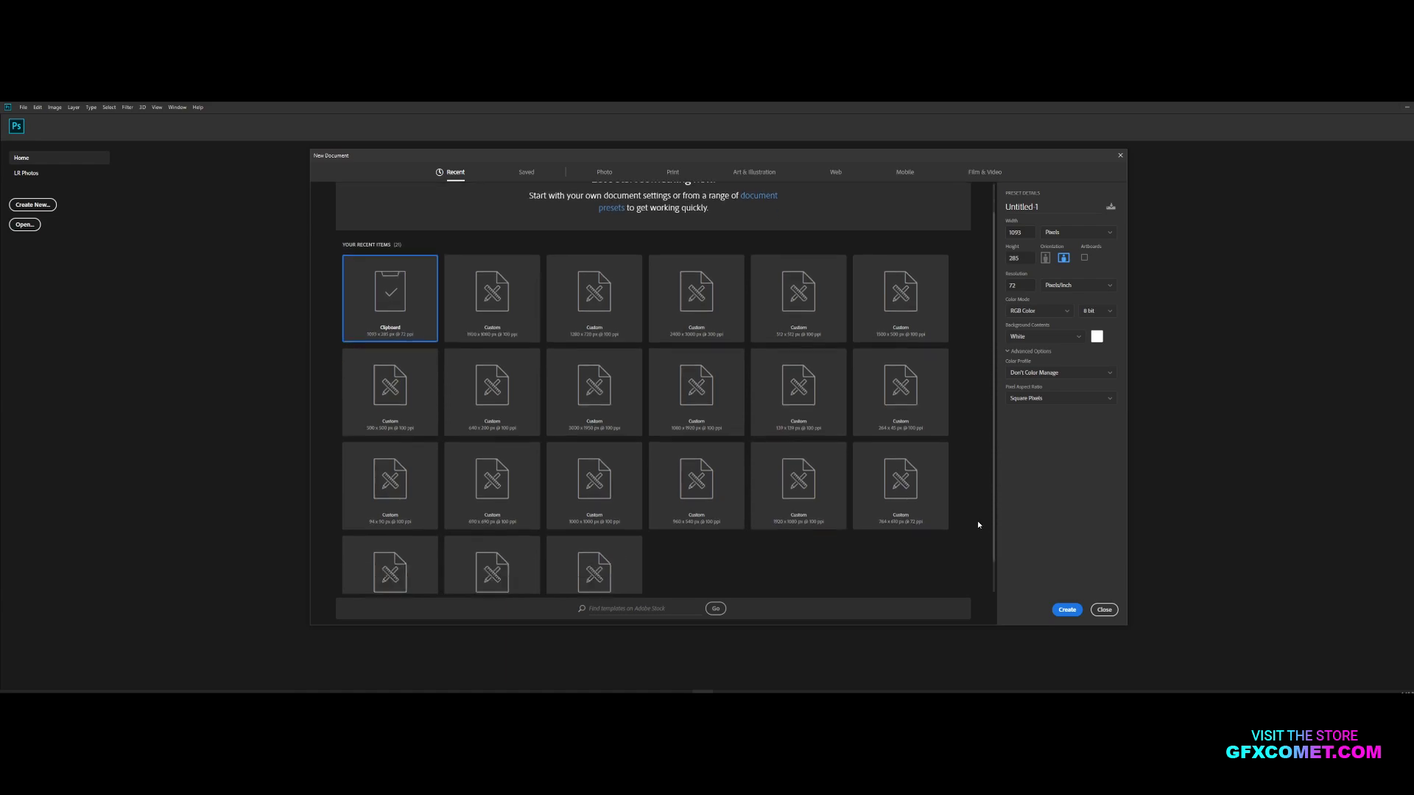
{"action": "scroll", "coordinate": [991, 486], "scroll_direction": "up", "scroll_amount": 2}
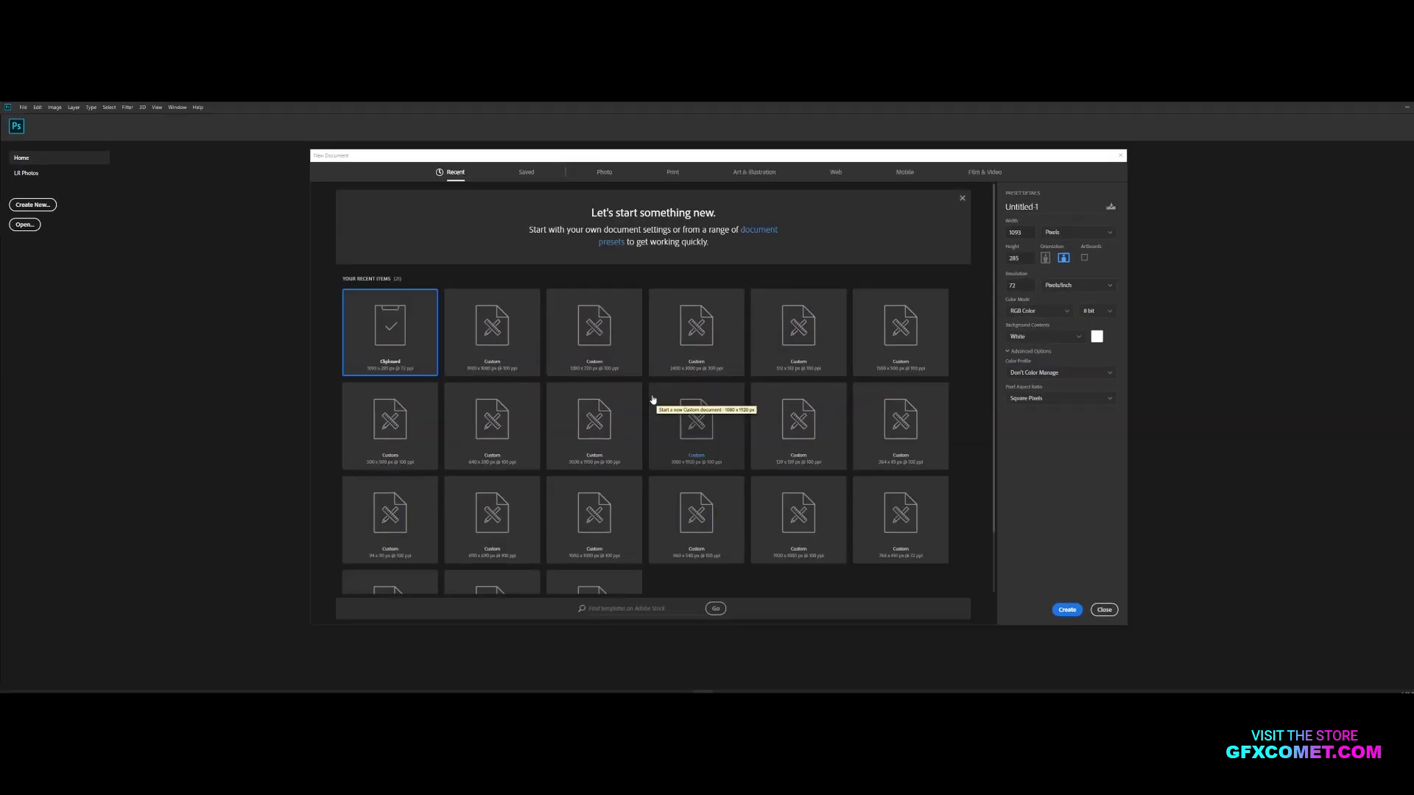
{"action": "left_click", "coordinate": [485, 352]}
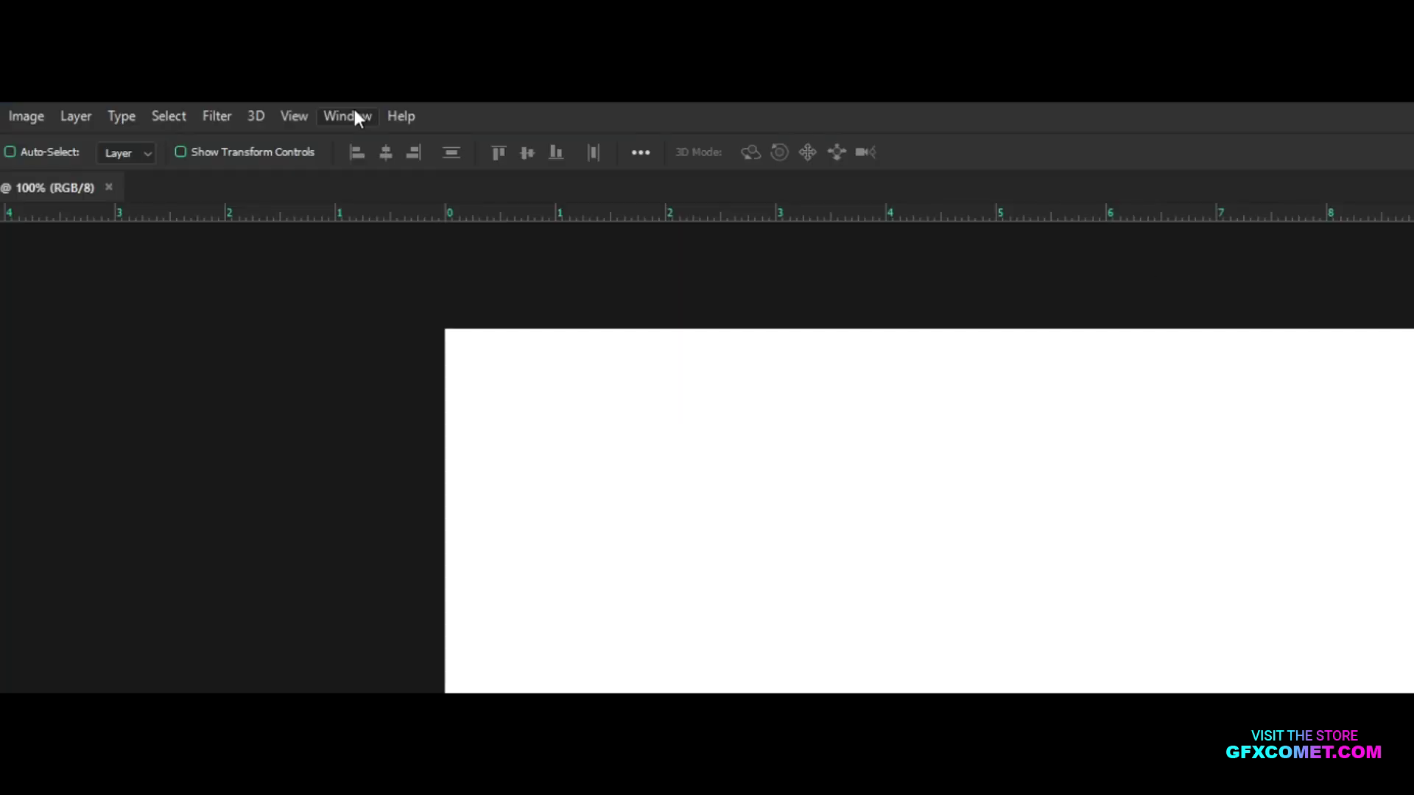
Step: Show the Navigator panel from the Window menu
{"action": "left_click", "coordinate": [357, 116]}
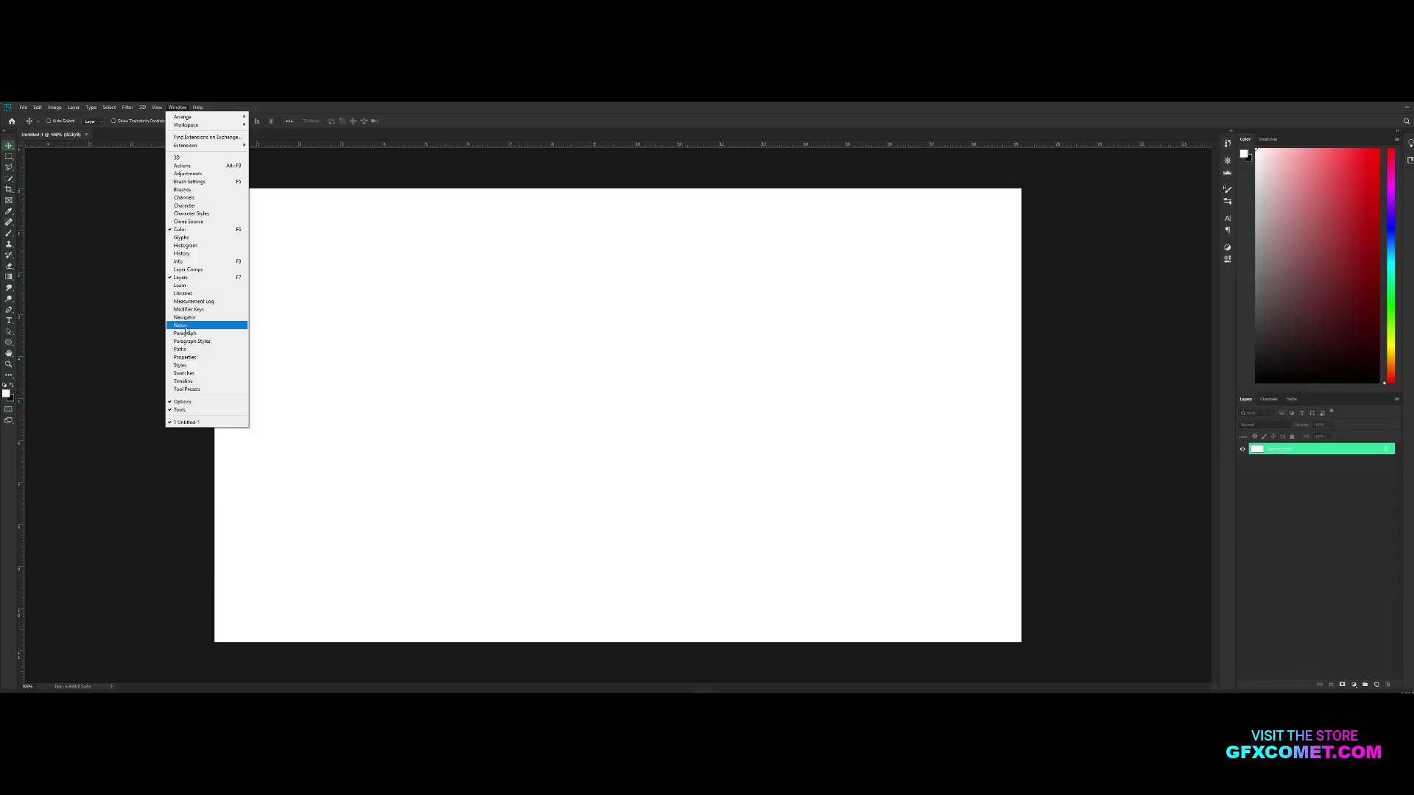
{"action": "left_click", "coordinate": [368, 668]}
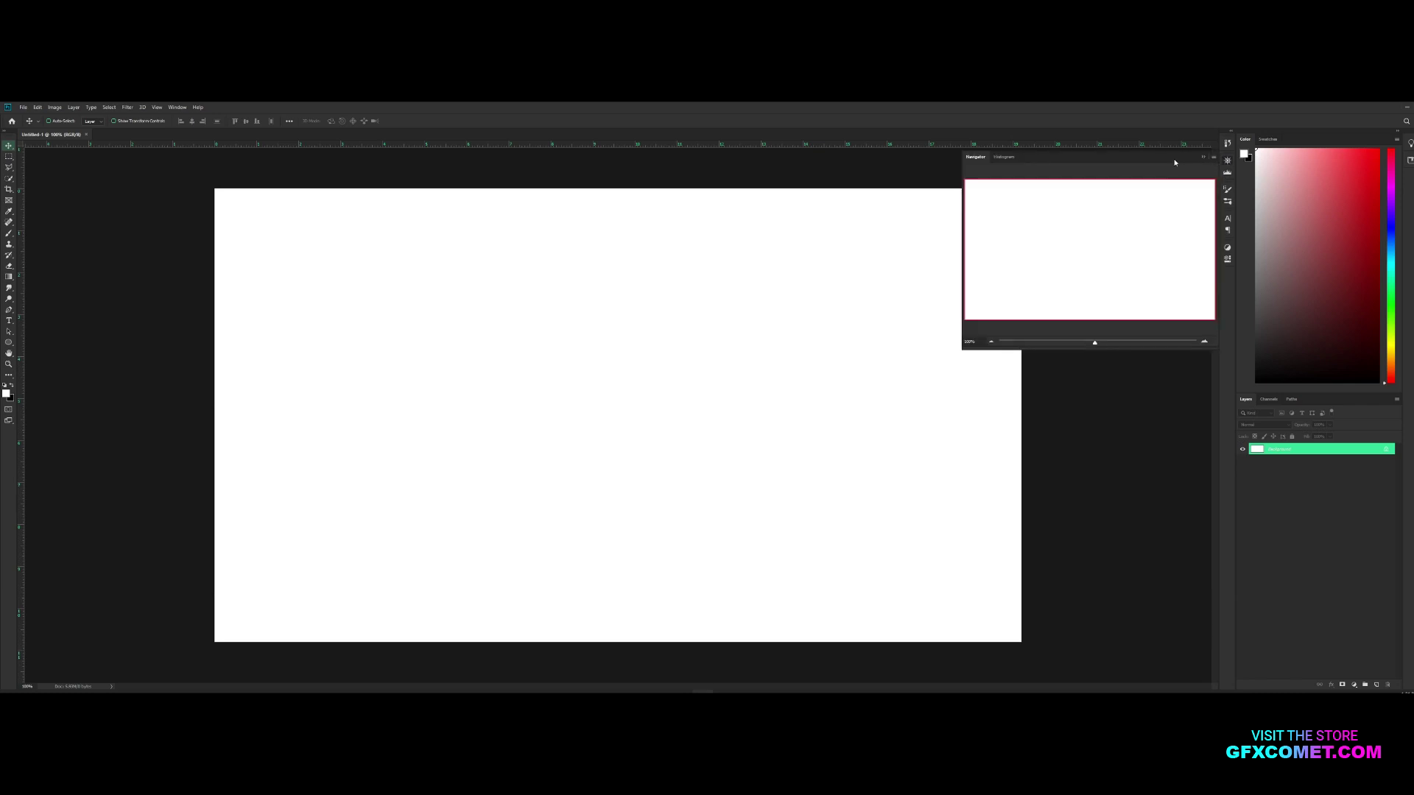
Step: Dock the Navigator panel, try its zoom at about 212% and back, then collapse it
{"action": "left_click_drag", "start_coordinate": [1175, 162], "coordinate": [1228, 150]}
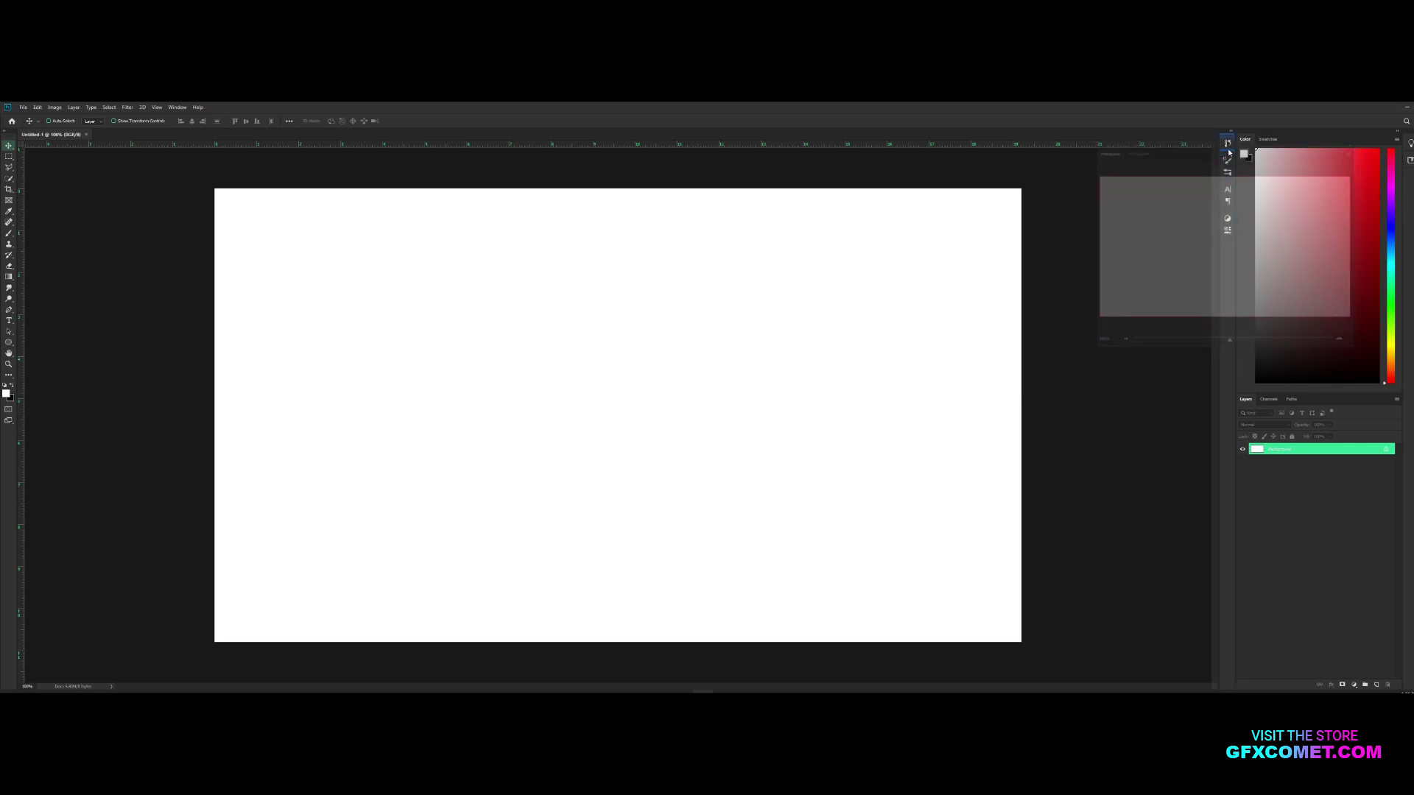
{"action": "left_click", "coordinate": [1227, 160]}
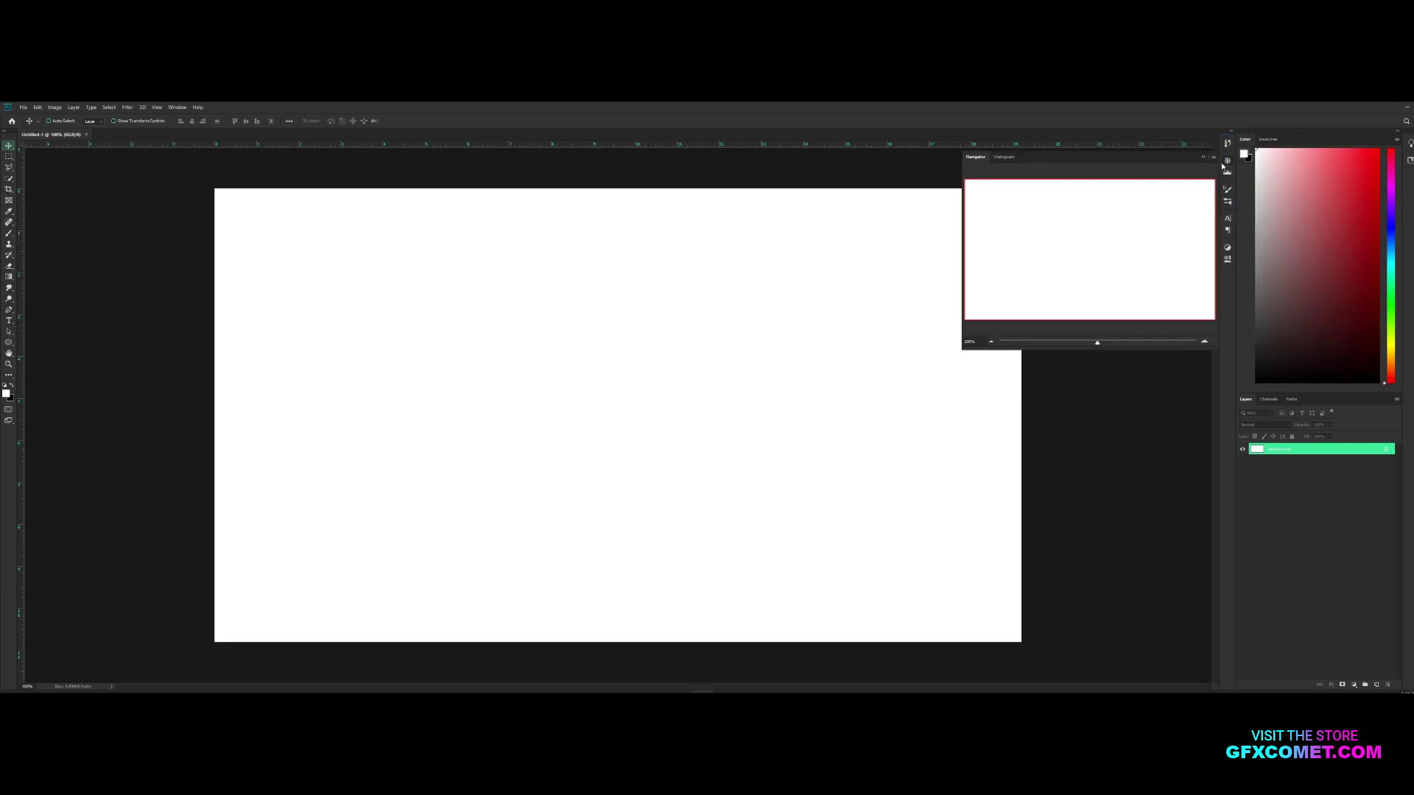
{"action": "mouse_move", "coordinate": [1097, 344]}
{"action": "left_mouse_down"}
{"action": "mouse_move", "coordinate": [1109, 343]}
{"action": "mouse_move", "coordinate": [1081, 343]}
{"action": "mouse_move", "coordinate": [1111, 343]}
{"action": "left_mouse_up"}
{"action": "left_click_drag", "start_coordinate": [1106, 261], "coordinate": [1067, 228]}
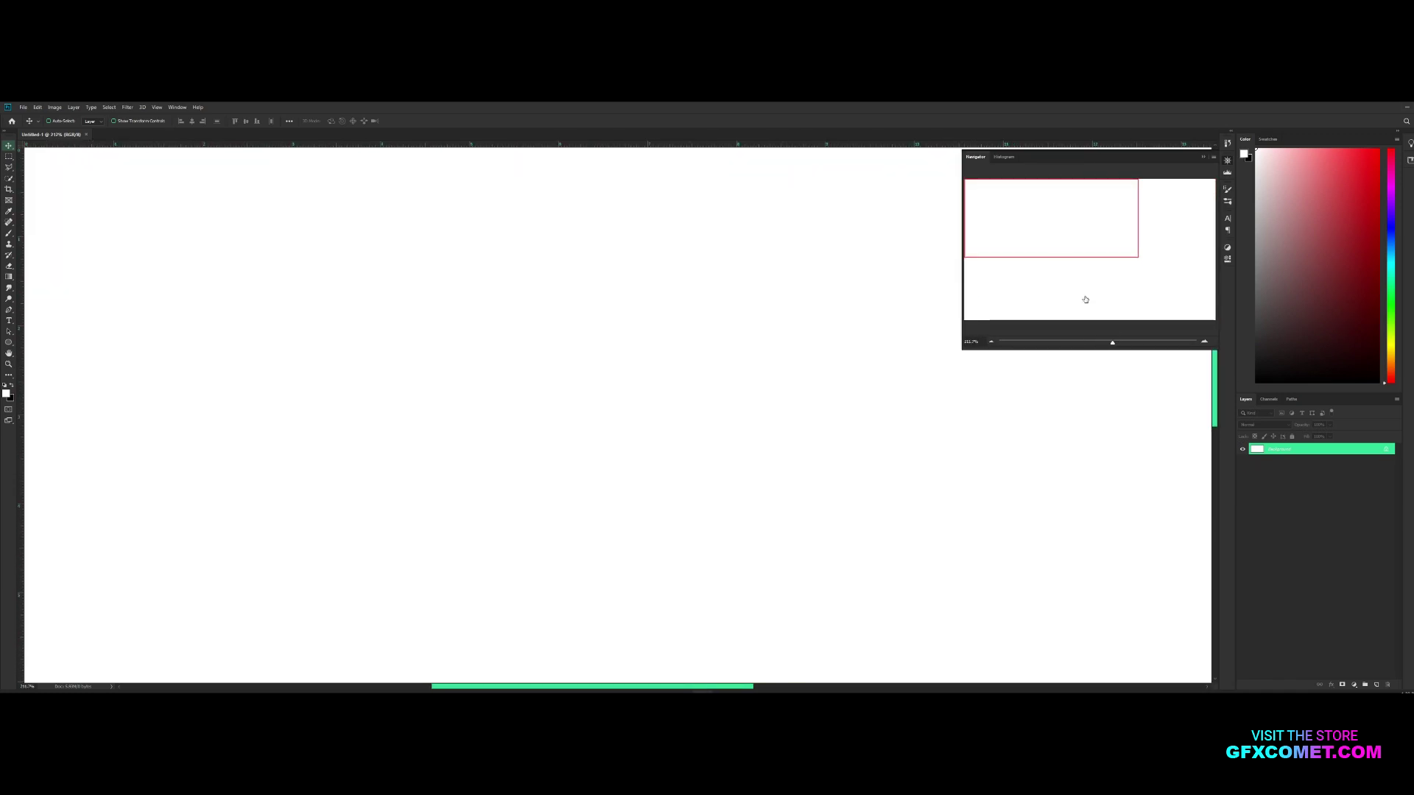
{"action": "left_click_drag", "start_coordinate": [1111, 344], "coordinate": [1097, 343]}
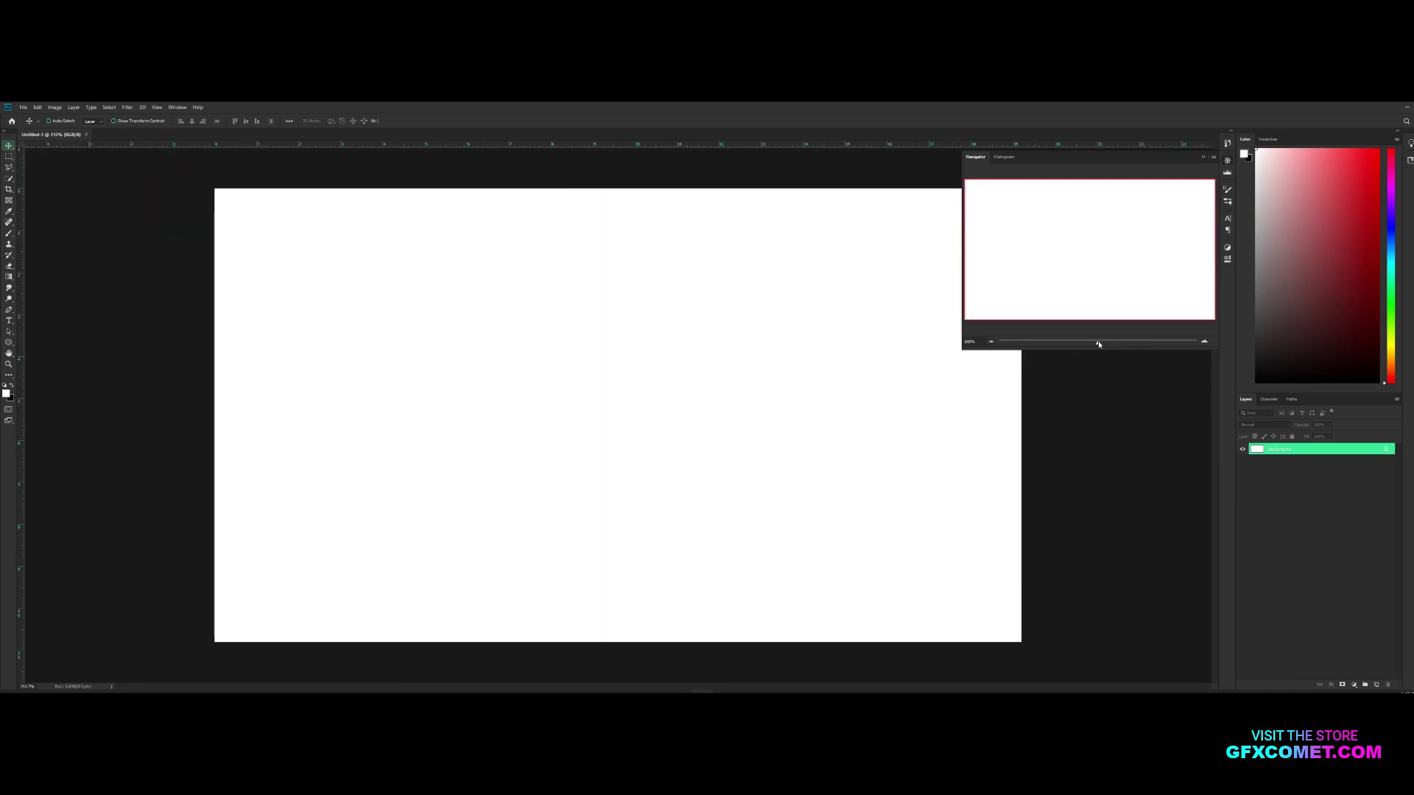
{"action": "left_click", "coordinate": [1203, 156]}
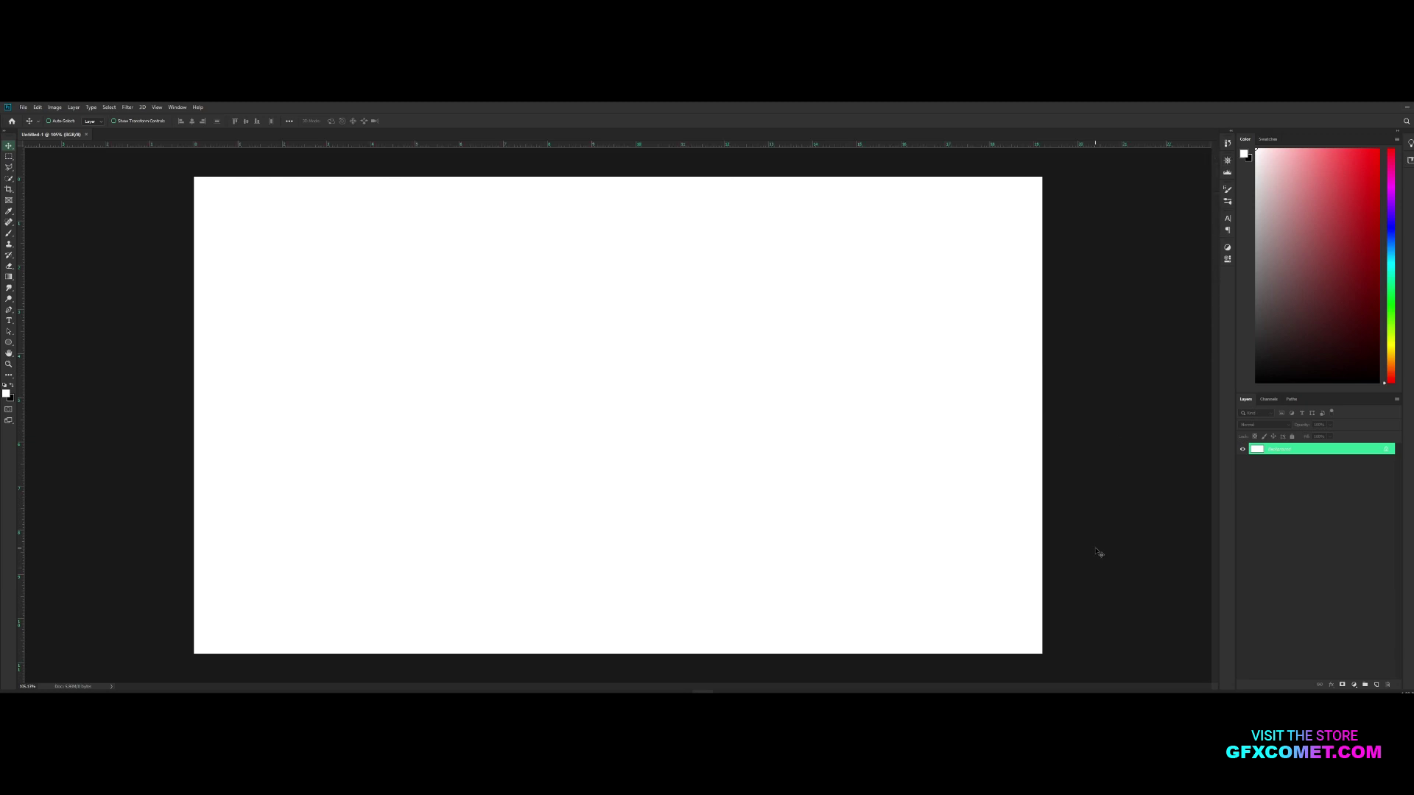
Step: Shorten the Color panel to enlarge Layers and set the foreground colour to blue
{"action": "key", "text": "x"}
{"action": "key", "text": "x"}
{"action": "key", "text": "x"}
{"action": "left_click_drag", "start_coordinate": [1318, 392], "coordinate": [1318, 323]}
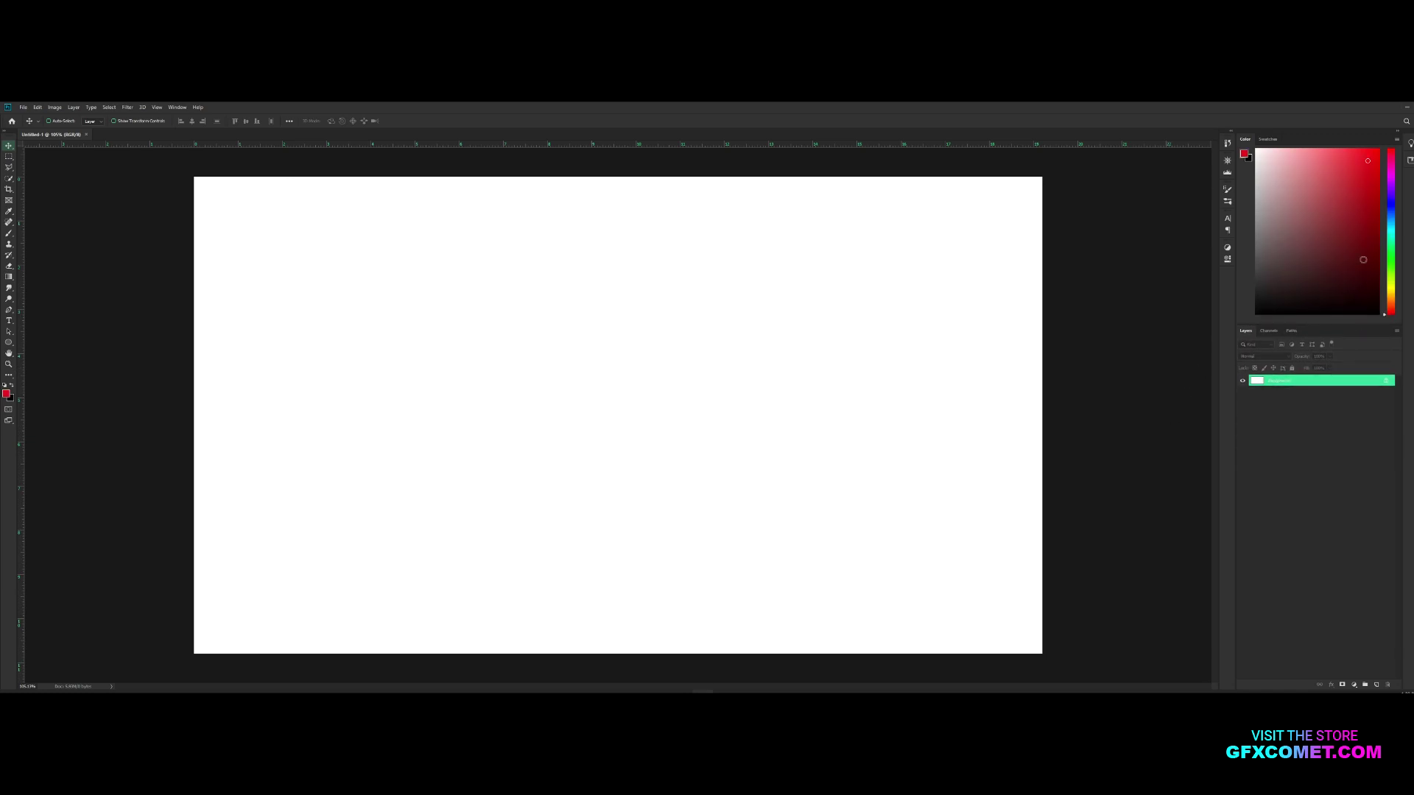
{"action": "left_click", "coordinate": [1384, 212]}
{"action": "left_click", "coordinate": [1368, 194]}
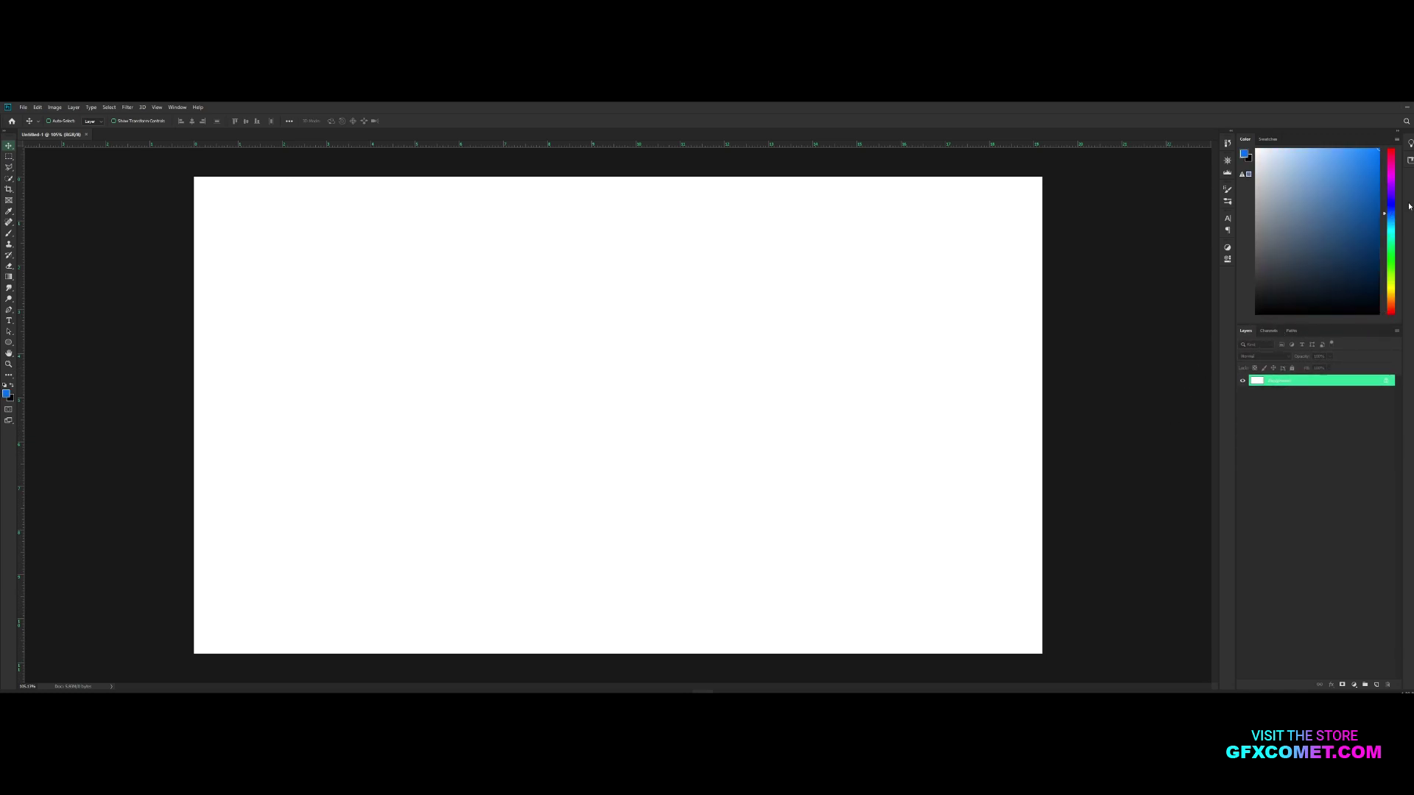
Step: Open the Navigator and brush settings panels, browse the brush list, then close them
{"action": "left_click", "coordinate": [1228, 161]}
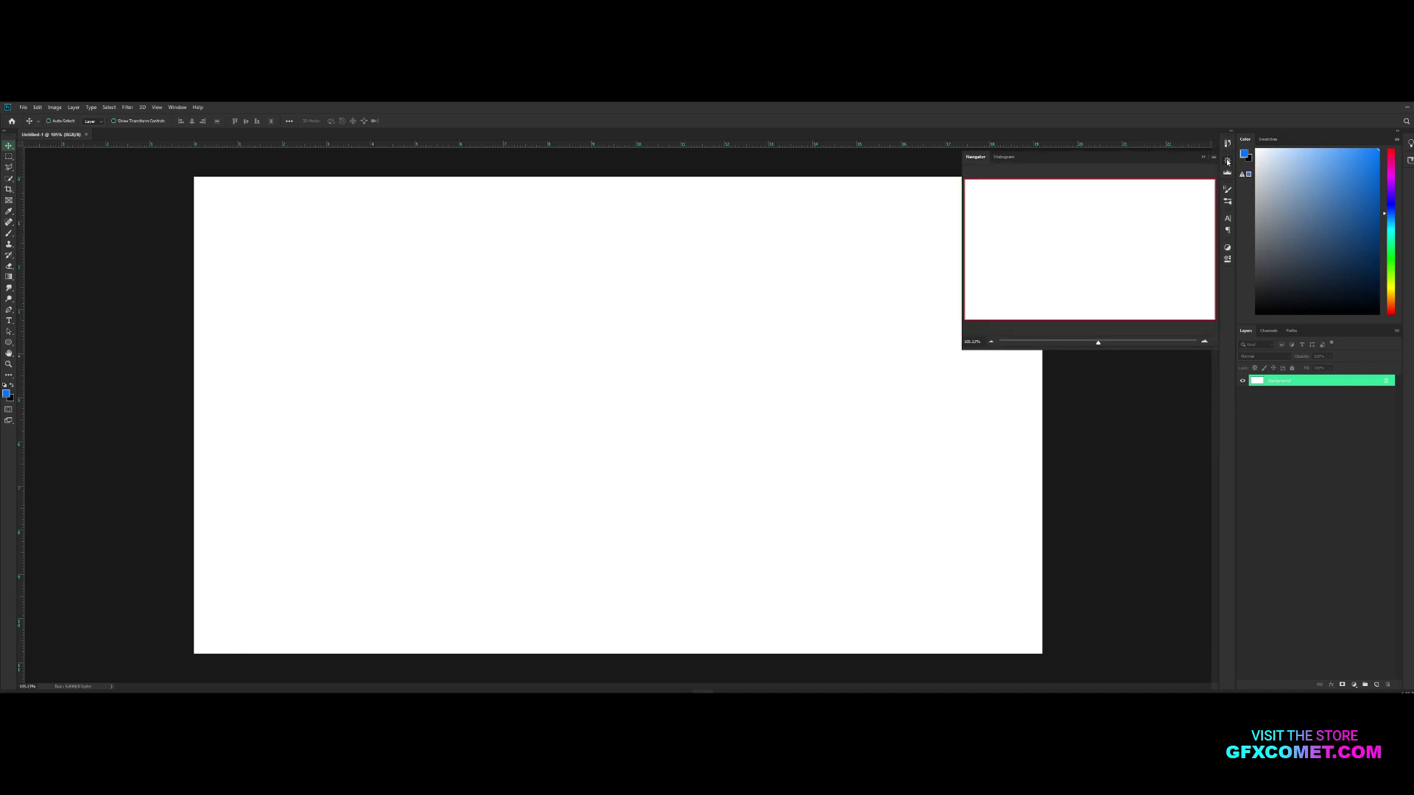
{"action": "left_click", "coordinate": [1227, 190]}
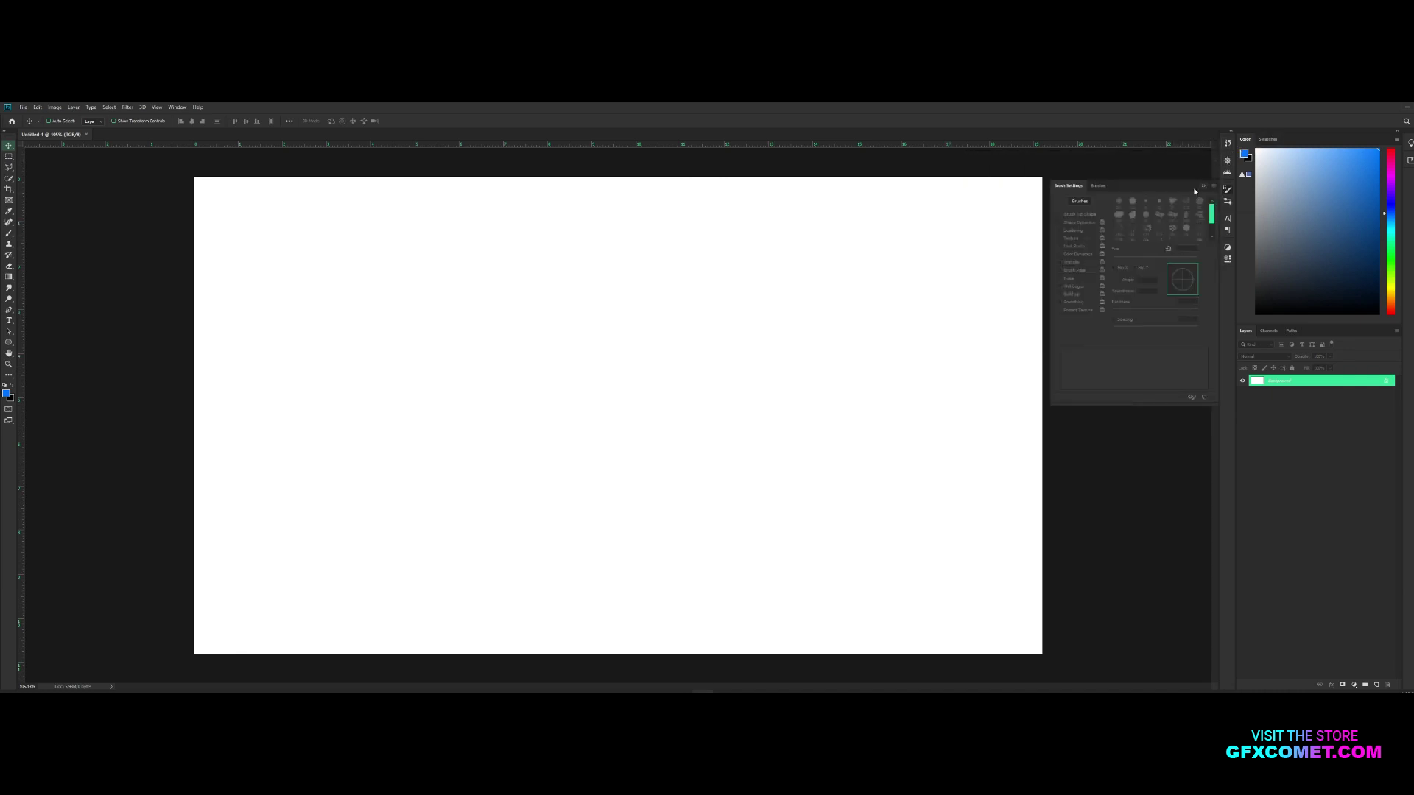
{"action": "left_click", "coordinate": [1101, 187]}
{"action": "left_click", "coordinate": [1069, 186]}
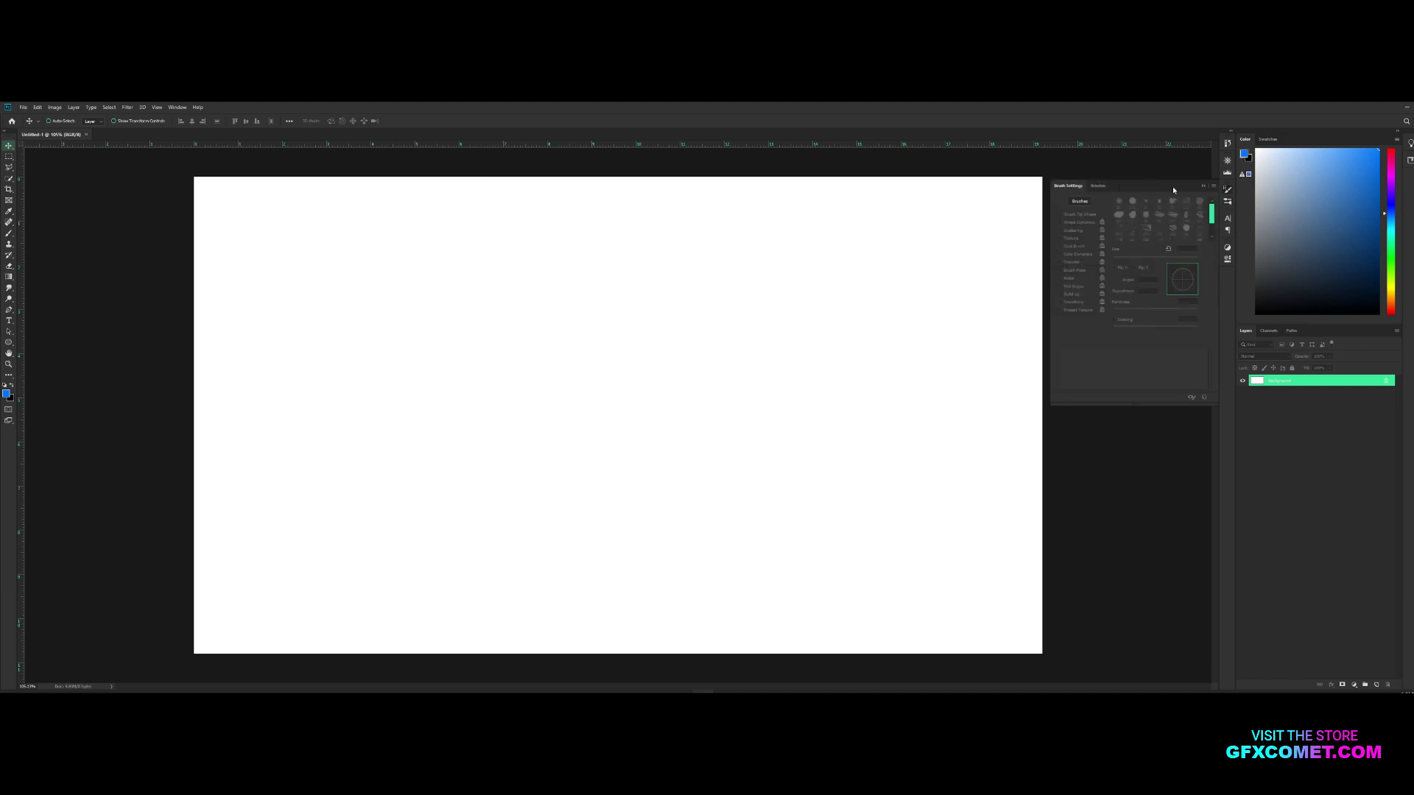
{"action": "left_click", "coordinate": [1227, 189]}
Step: Open and close the character, adjustments and document properties panels
{"action": "left_click", "coordinate": [1228, 218]}
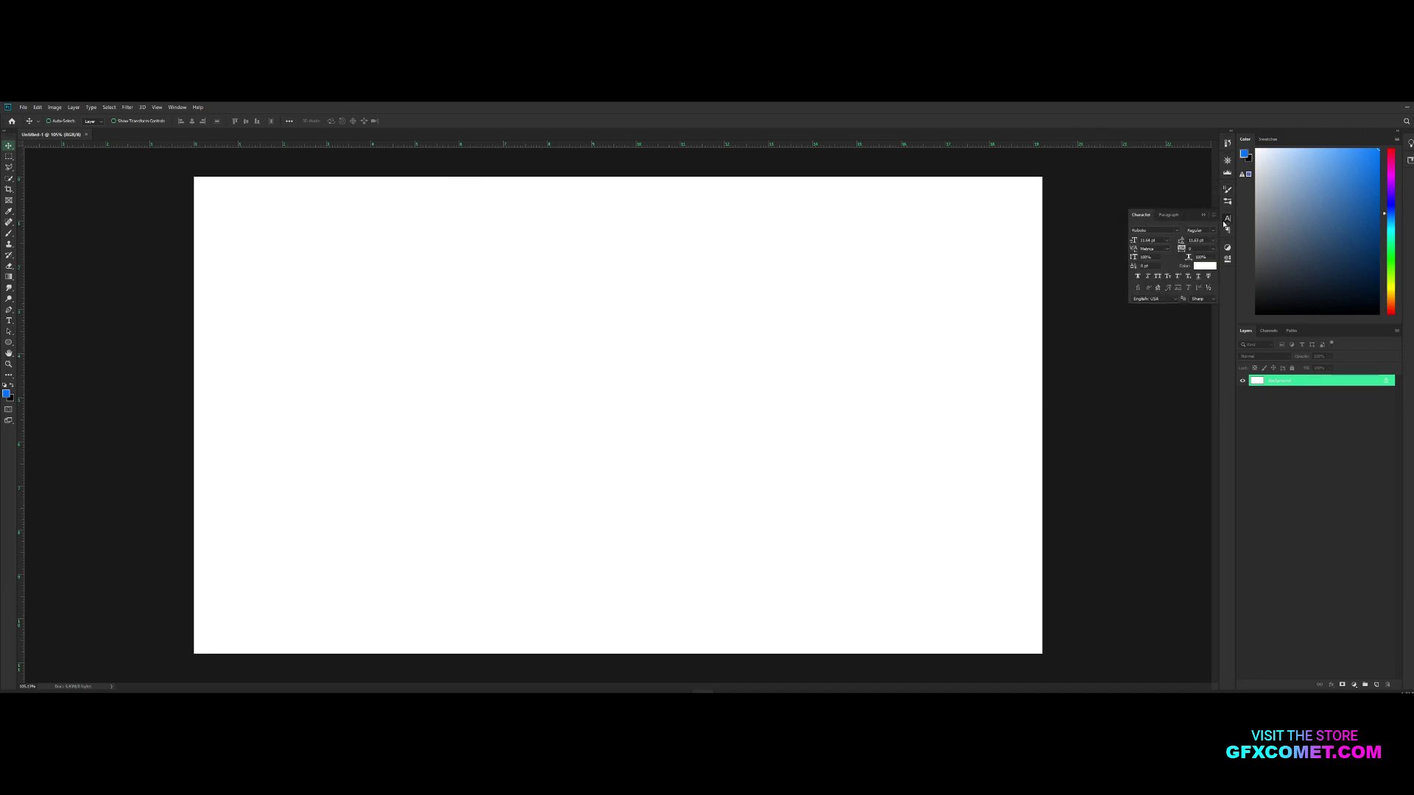
{"action": "left_click", "coordinate": [1228, 220]}
{"action": "left_click", "coordinate": [1227, 248]}
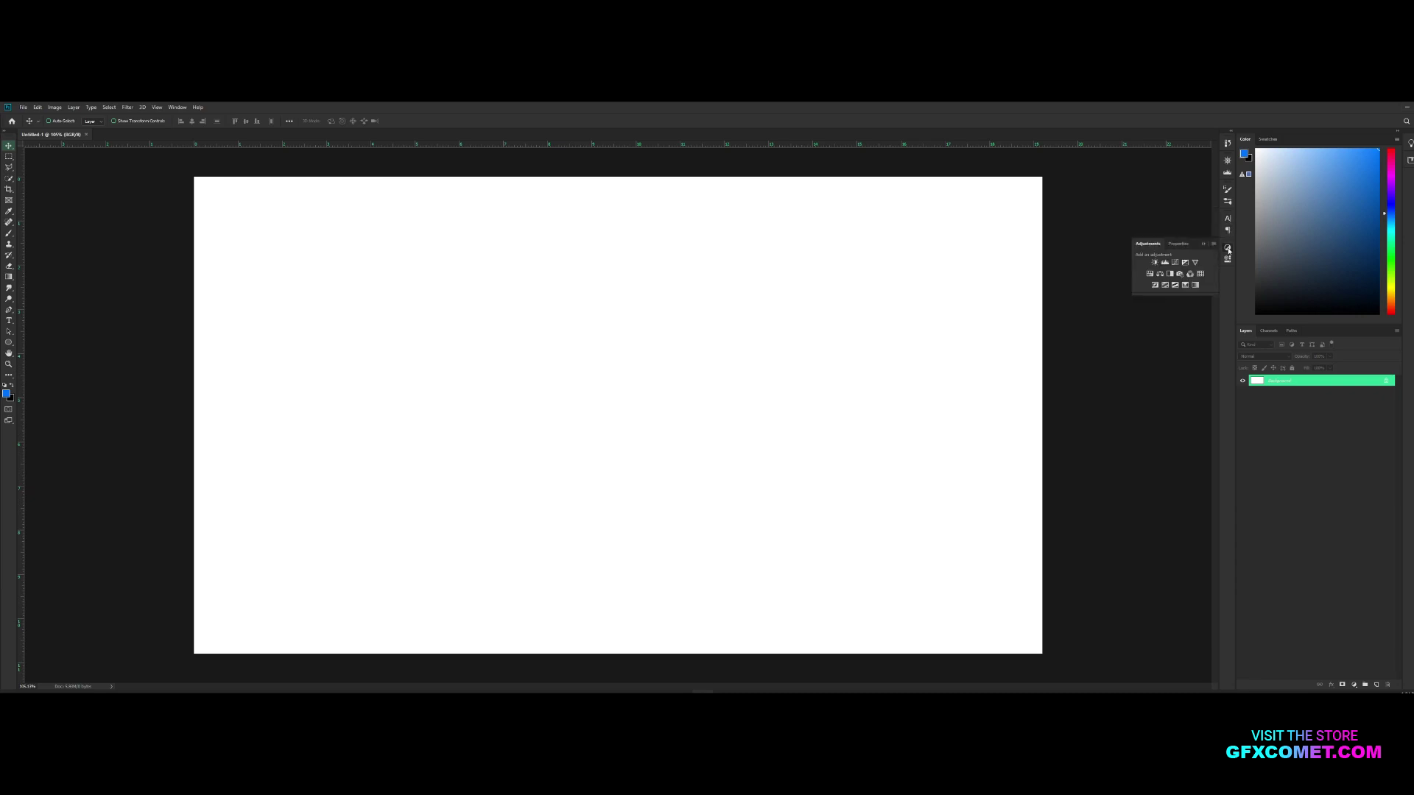
{"action": "left_click", "coordinate": [1179, 245]}
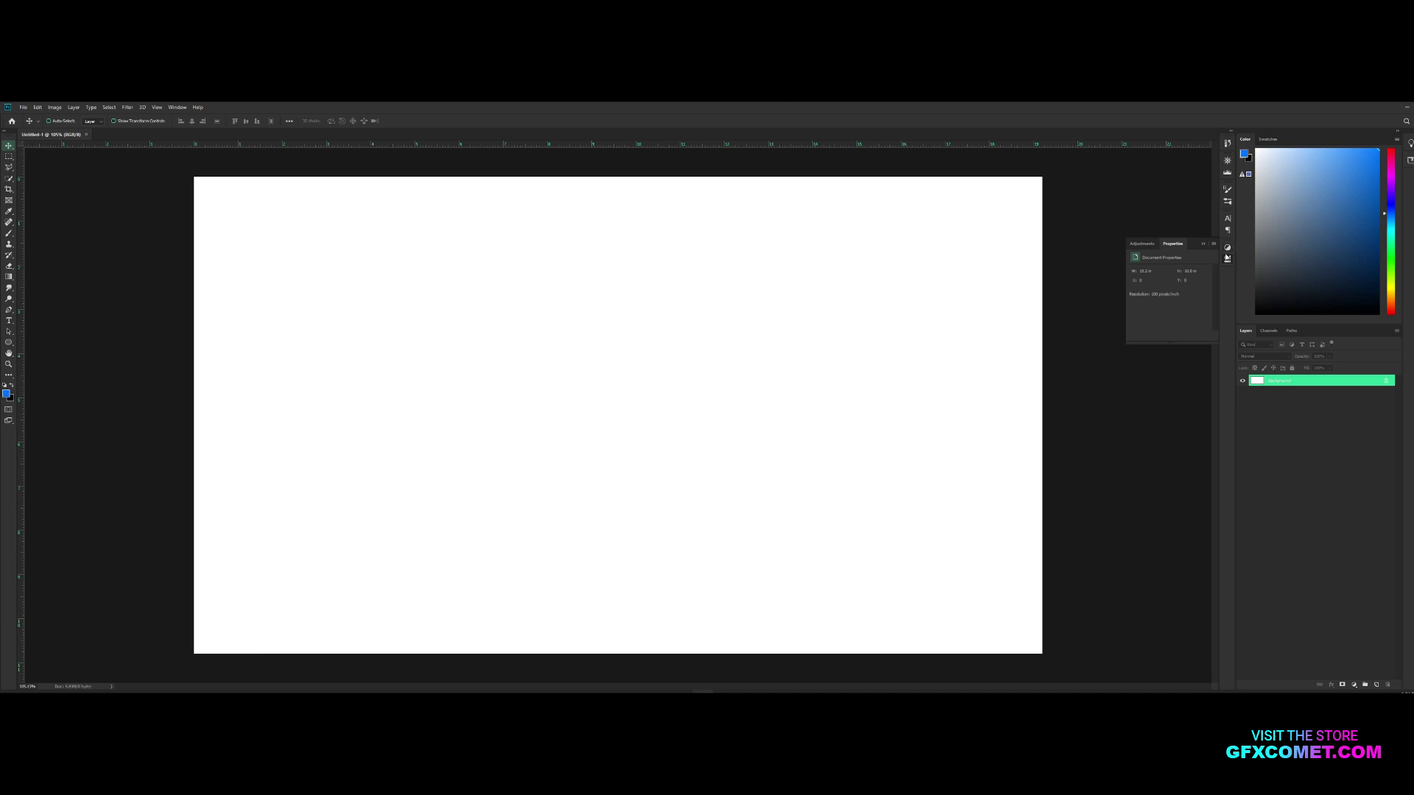
{"action": "left_click", "coordinate": [1227, 263]}
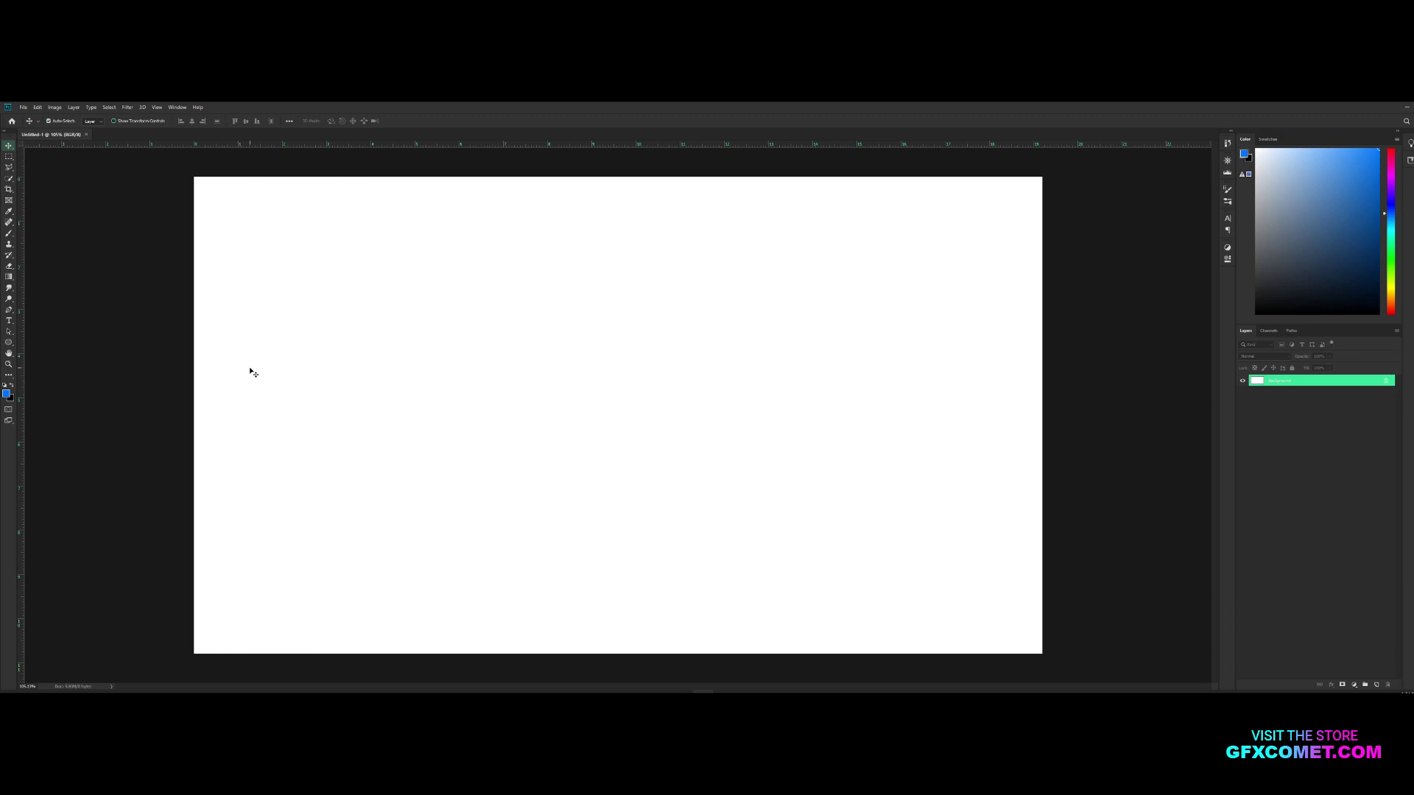
{"action": "key", "text": "ctrl+r"}
{"action": "key", "text": "ctrl+r"}
{"action": "key", "text": "ctrl+r"}
{"action": "key", "text": "ctrl+r"}
{"action": "left_click_drag", "start_coordinate": [24, 342], "coordinate": [618, 336]}
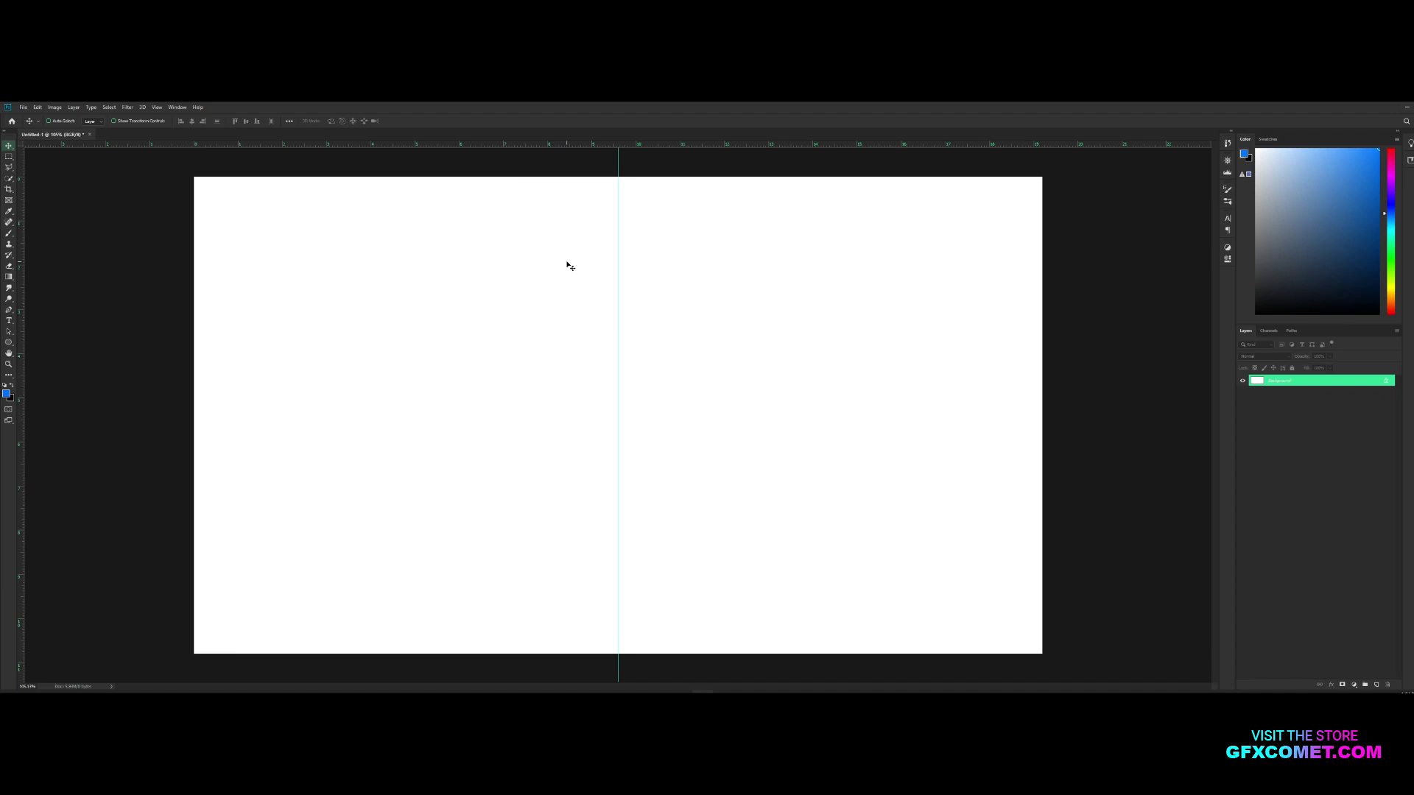
{"action": "key", "text": "ctrl+semicolon"}
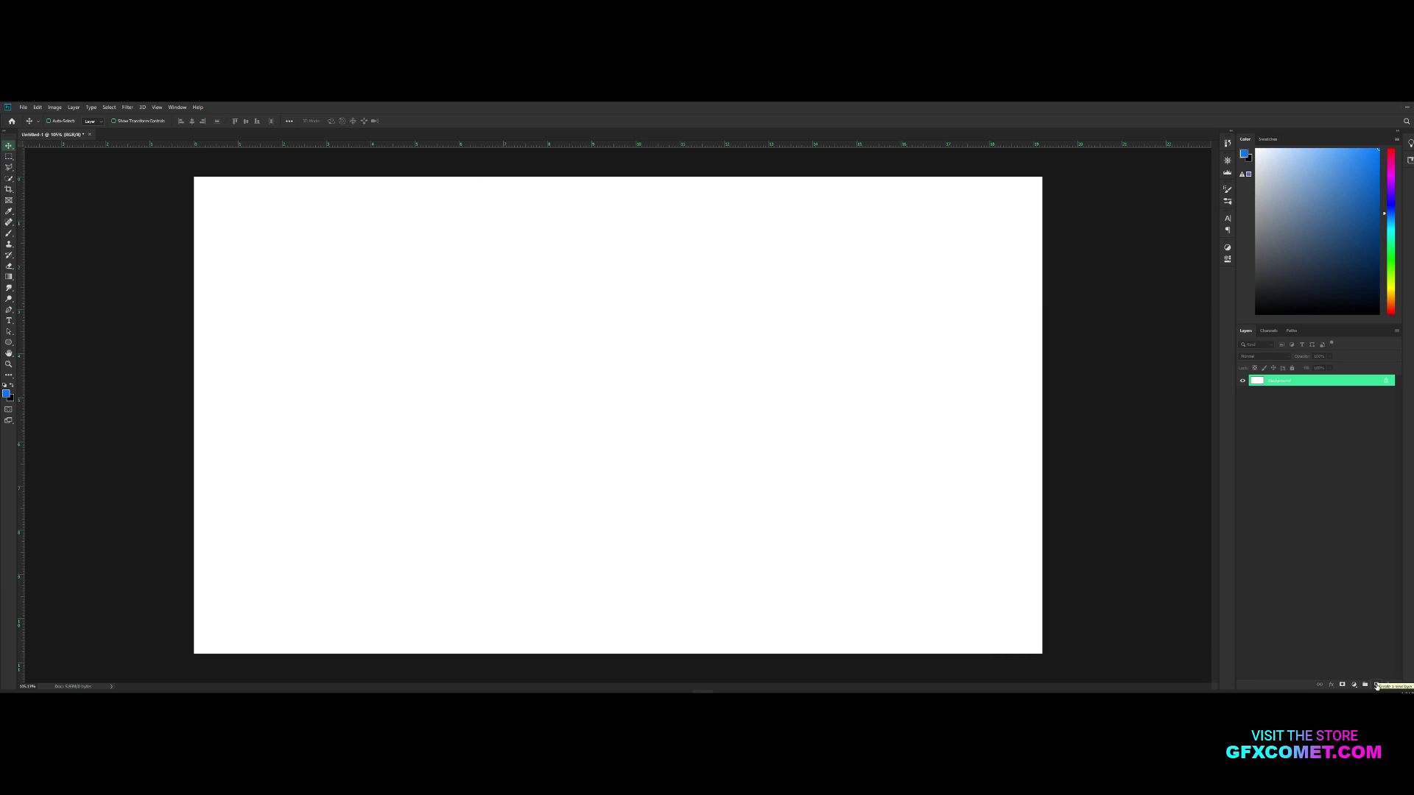
{"action": "left_click", "coordinate": [1375, 684]}
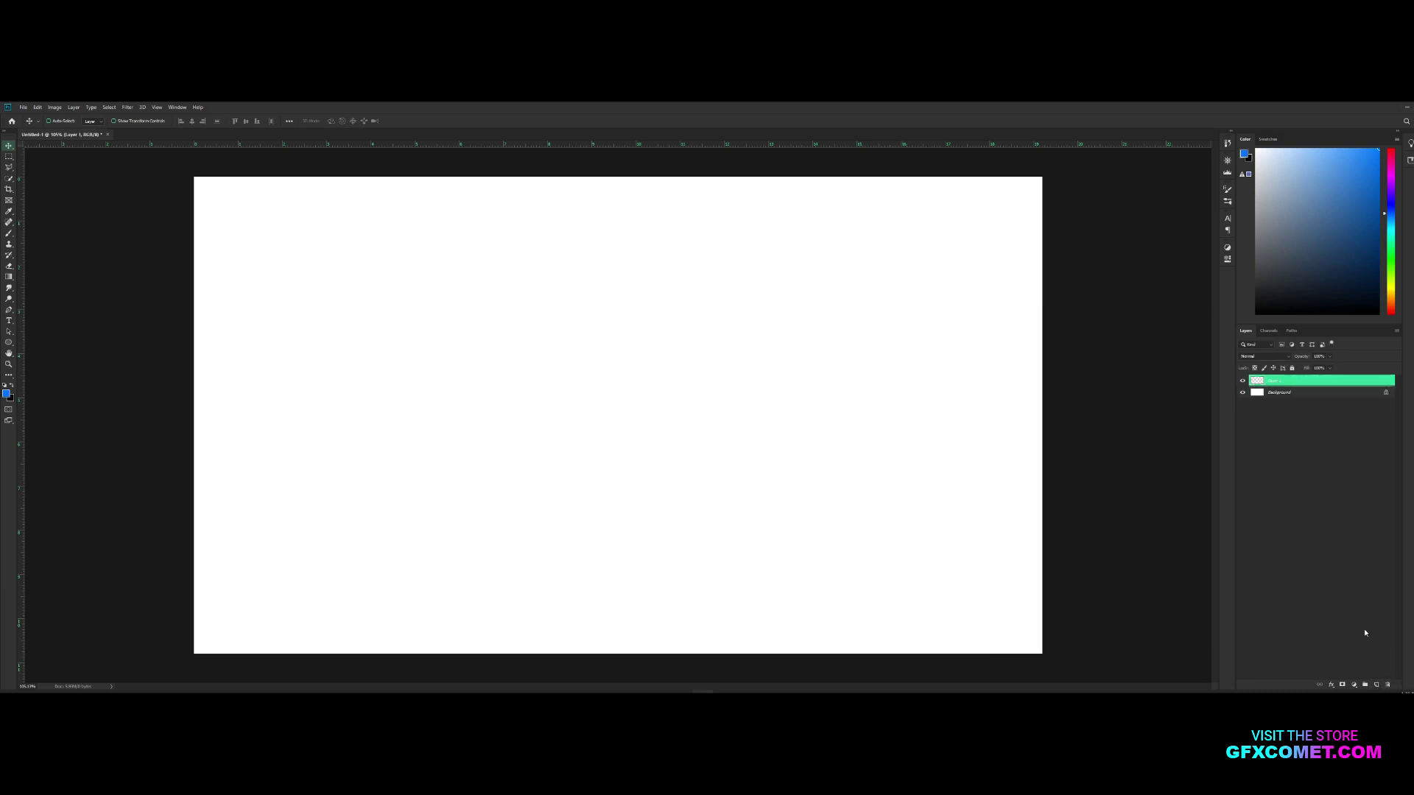
Step: Toggle the Background layer's visibility off and on twice, then pick the Type tool
{"action": "left_click", "coordinate": [1242, 393]}
{"action": "left_click", "coordinate": [1243, 396]}
{"action": "left_click", "coordinate": [1243, 396]}
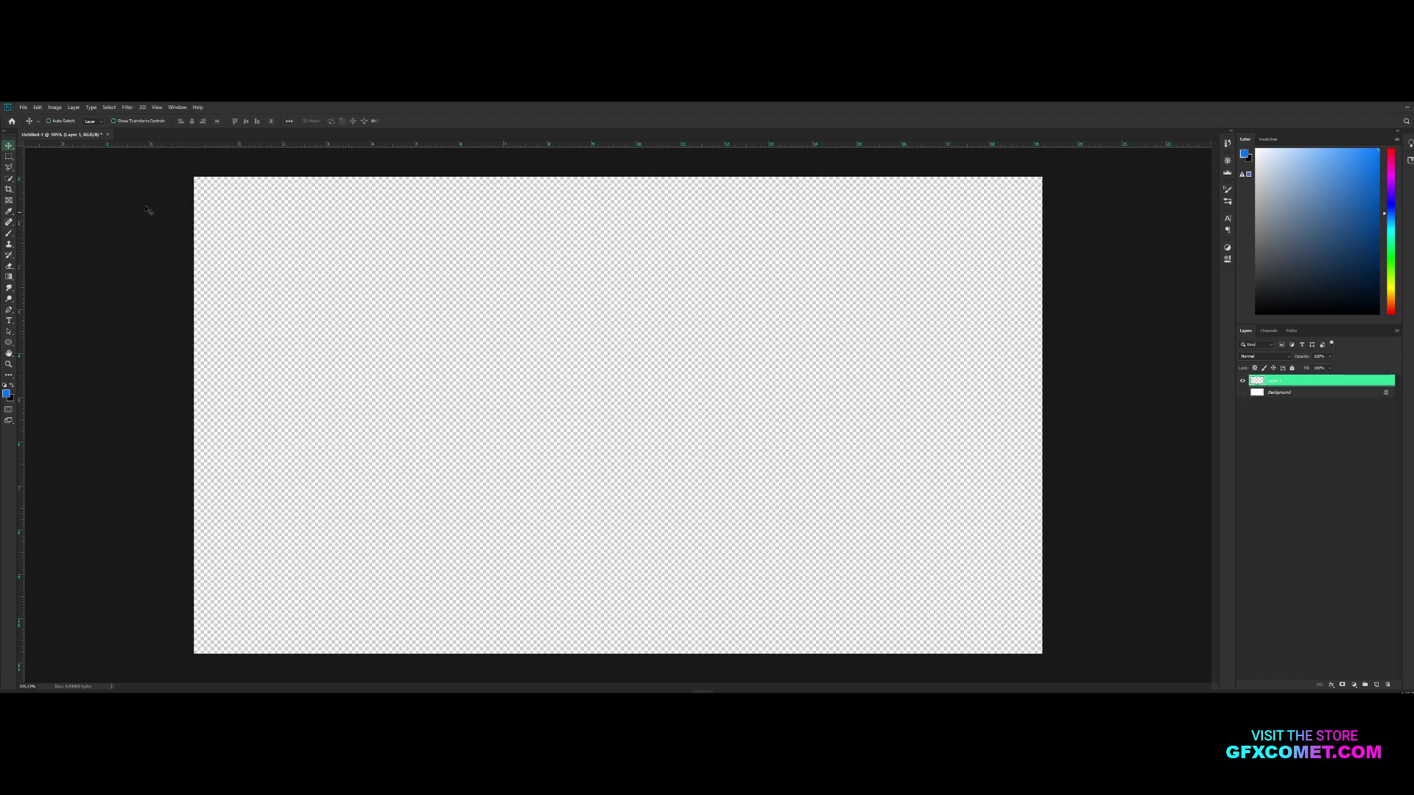
{"action": "left_click", "coordinate": [1243, 393]}
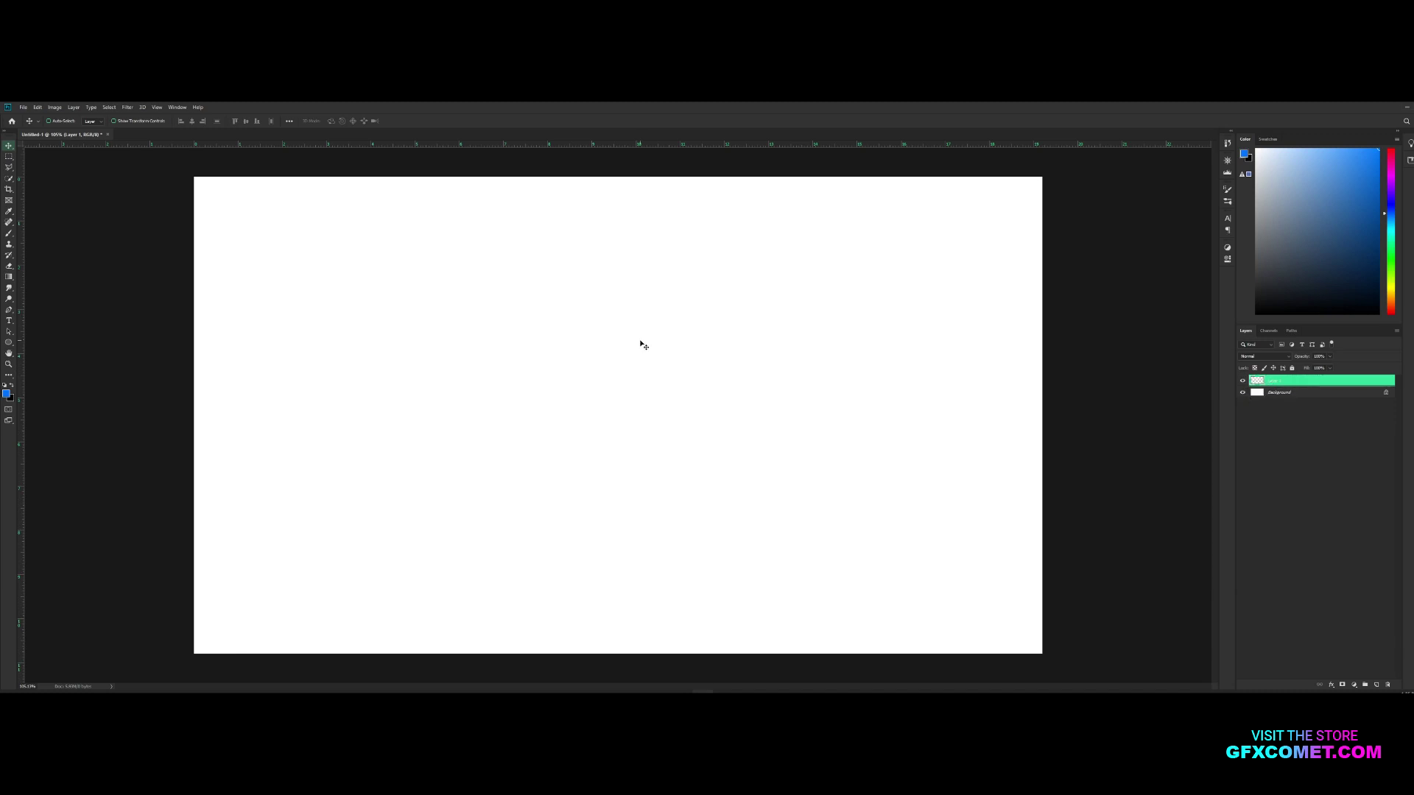
{"action": "left_click", "coordinate": [9, 320]}
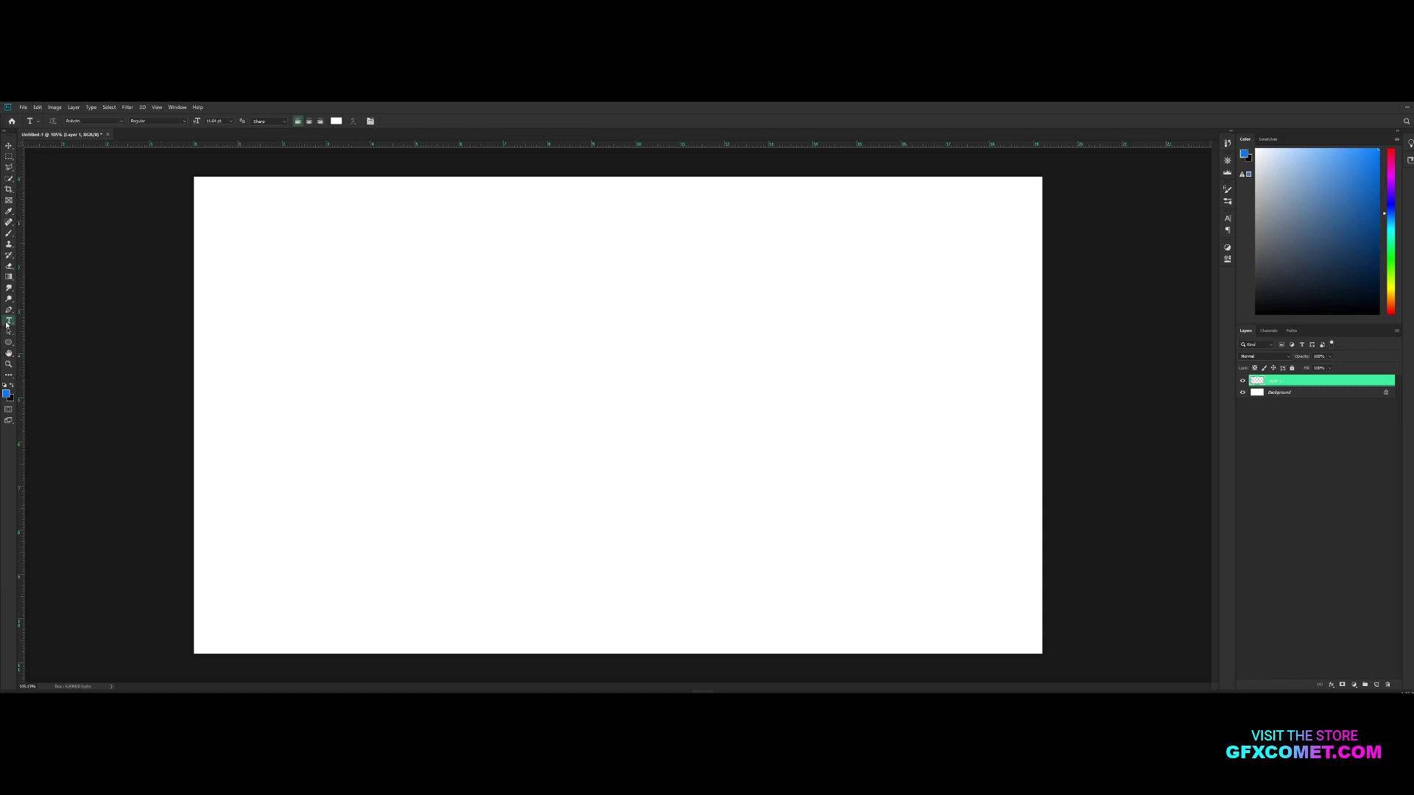
Step: Set the type options to the Last Ninja font, Regular style, at 350 pt
{"action": "left_click", "coordinate": [120, 122]}
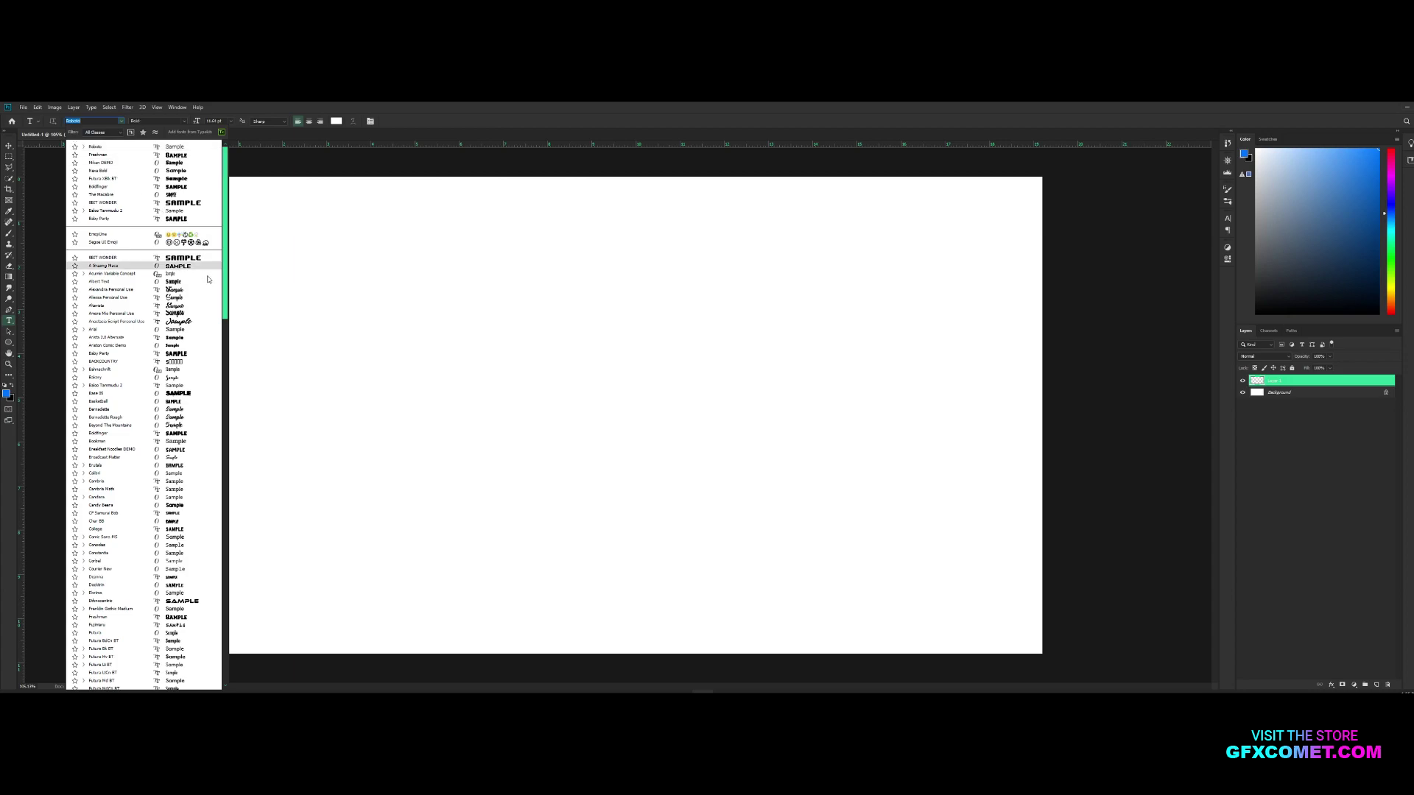
{"action": "left_click_drag", "start_coordinate": [224, 298], "coordinate": [226, 428]}
{"action": "left_click", "coordinate": [197, 588]}
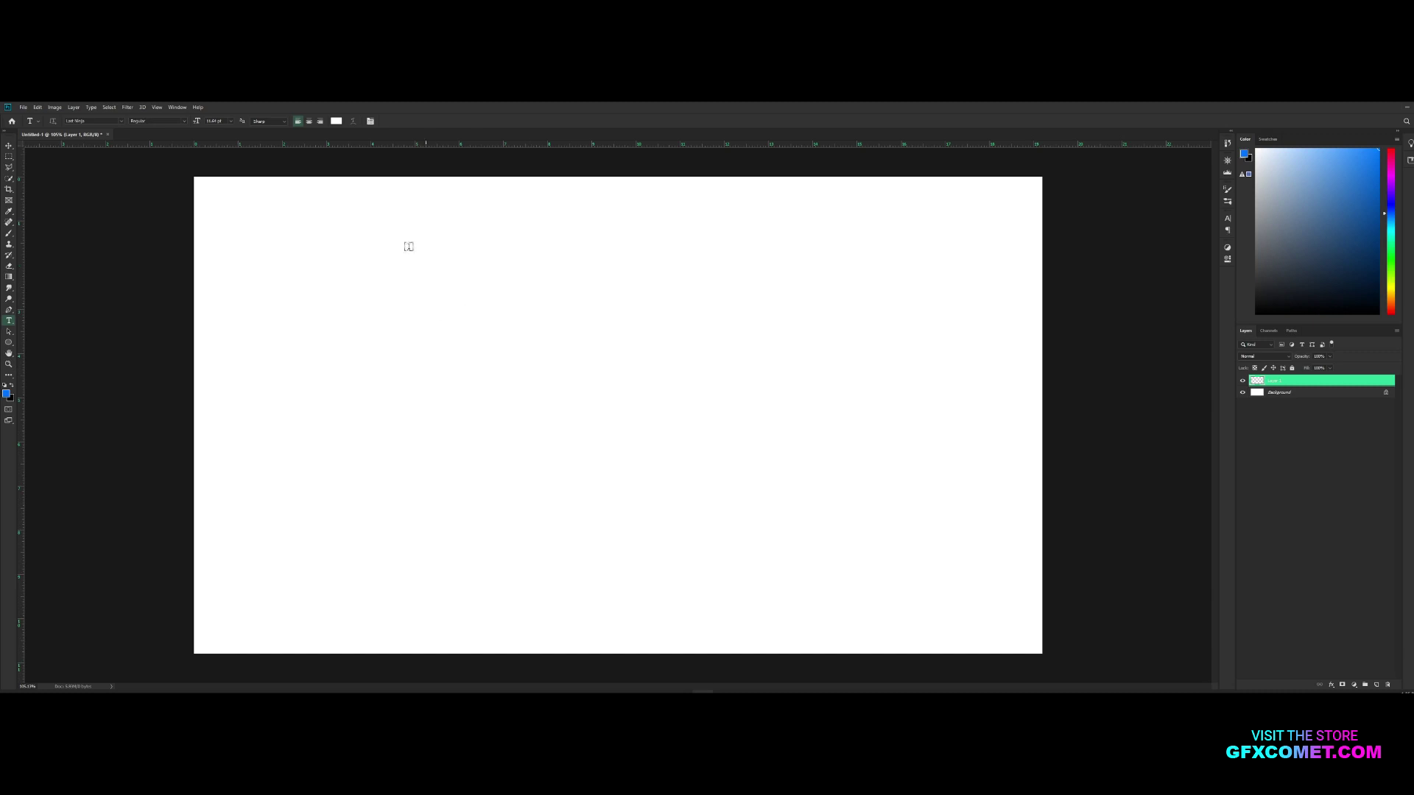
{"action": "left_click", "coordinate": [185, 122]}
{"action": "left_click", "coordinate": [185, 126]}
{"action": "left_click", "coordinate": [185, 124]}
{"action": "left_click", "coordinate": [186, 124]}
{"action": "left_click", "coordinate": [222, 121]}
{"action": "type", "text": "350"}
Step: Set the text colour to hex 00b4ff in the Color Picker
{"action": "left_click", "coordinate": [336, 121]}
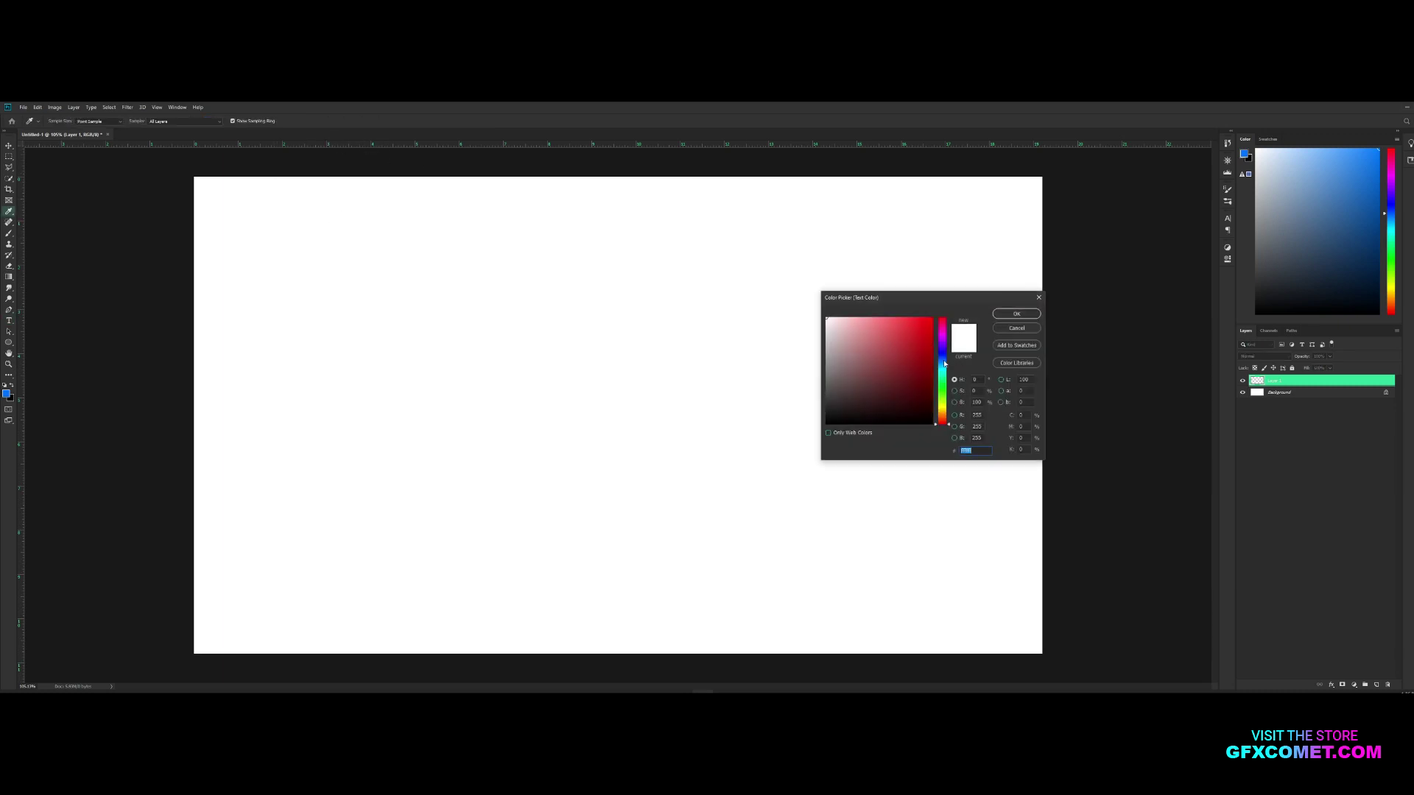
{"action": "left_click", "coordinate": [941, 366]}
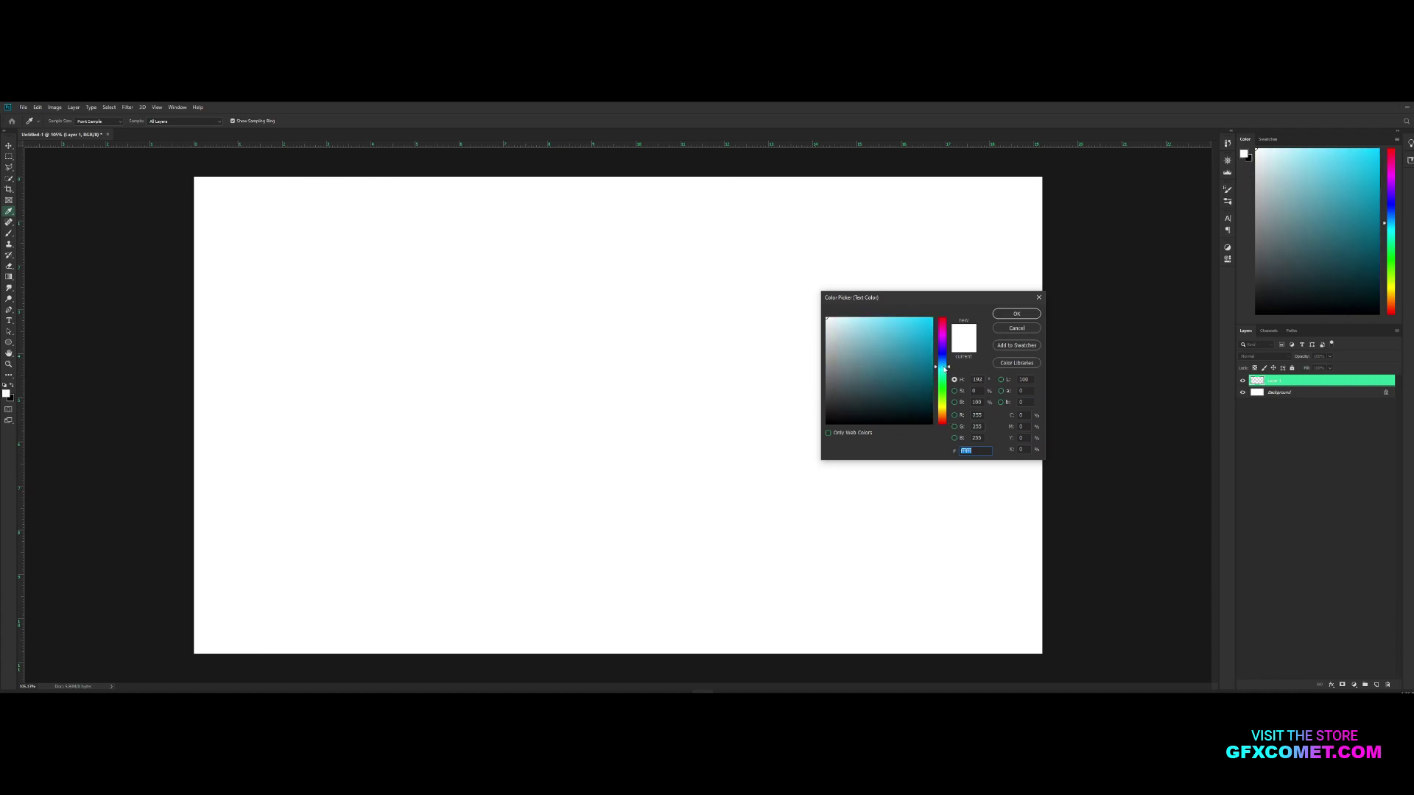
{"action": "type", "text": "00b4ff"}
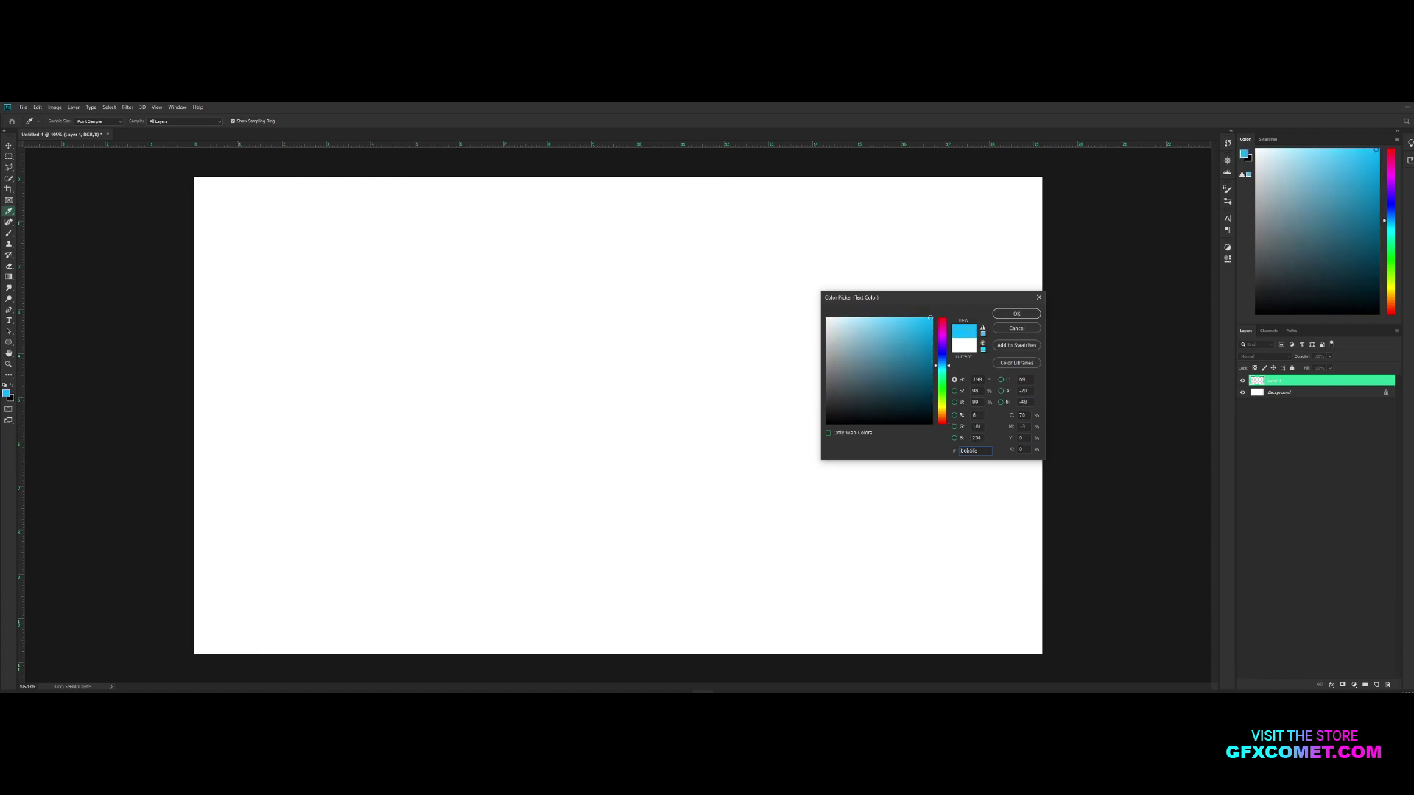
{"action": "left_click", "coordinate": [1017, 314]}
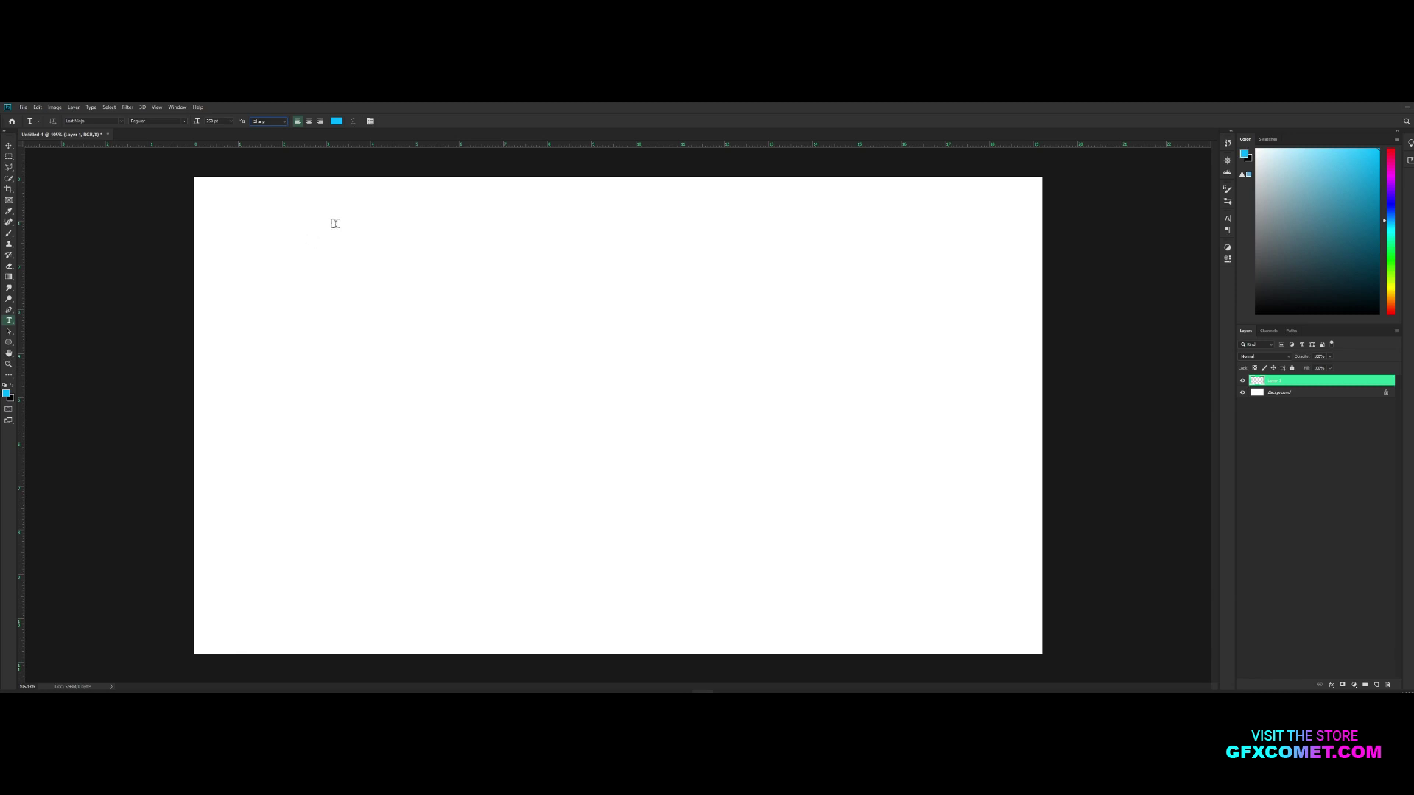
Step: Type centre-aligned GFX text on the canvas and resize it from 200 to 150 pt
{"action": "left_click", "coordinate": [309, 122]}
{"action": "left_click", "coordinate": [555, 419]}
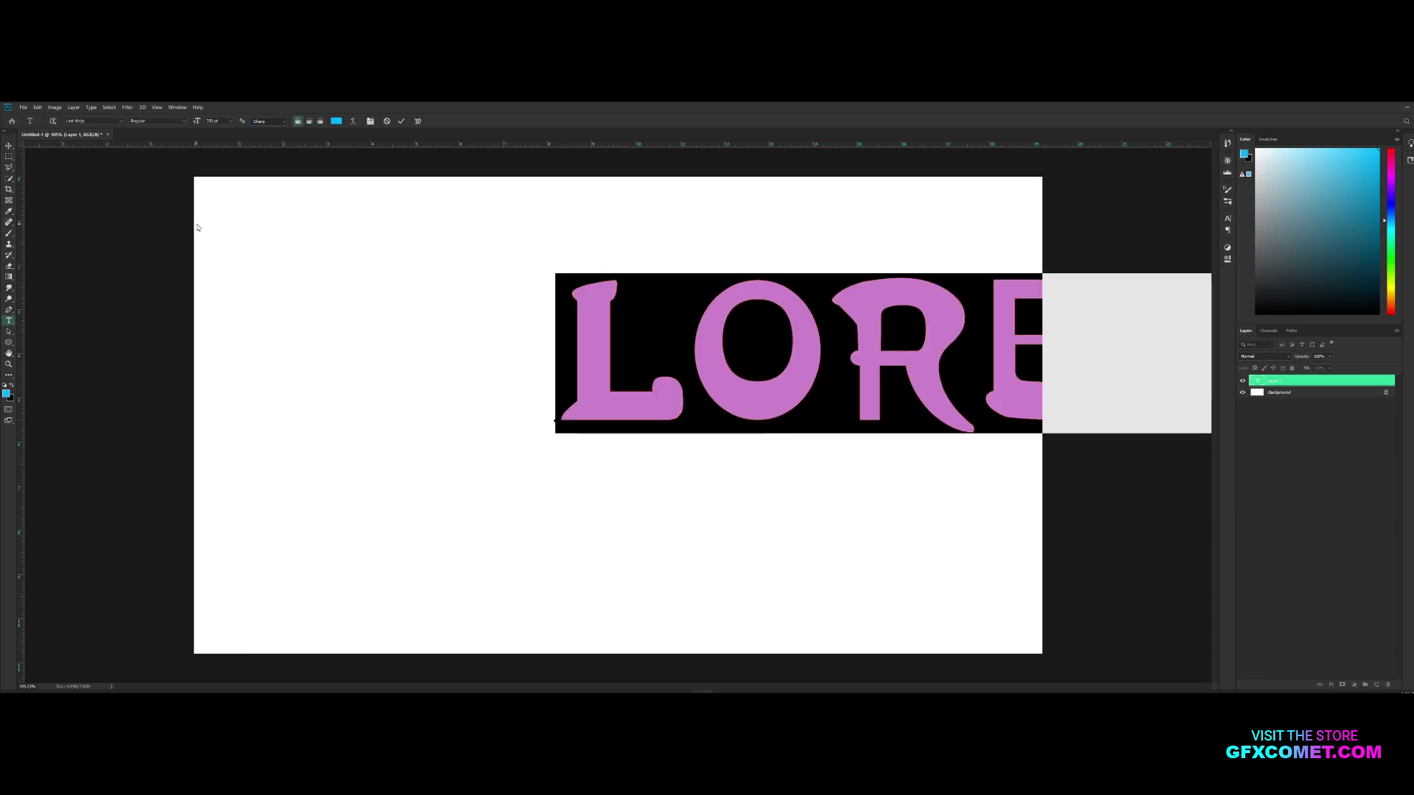
{"action": "type", "text": "GFX"}
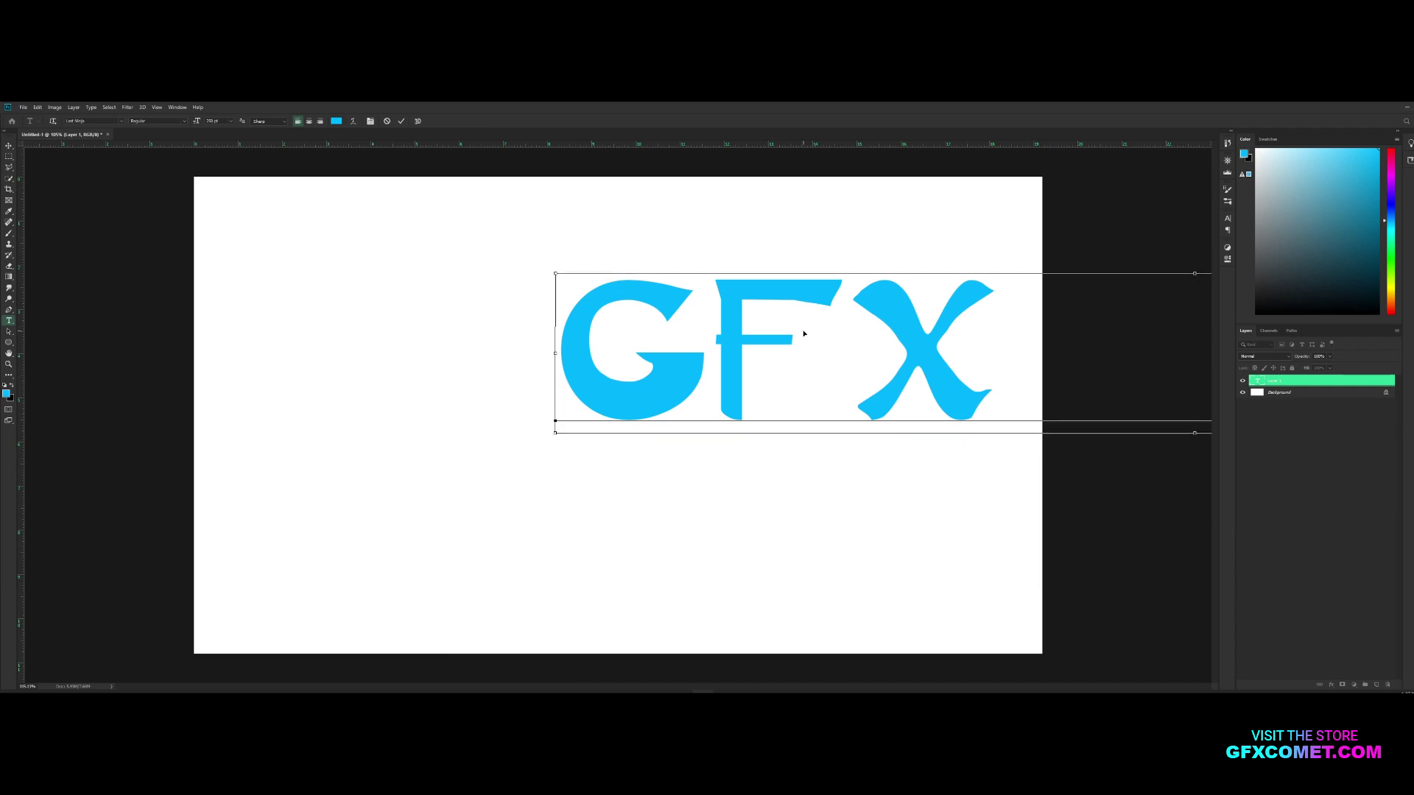
{"action": "key", "text": "ctrl+a"}
{"action": "left_click", "coordinate": [220, 121]}
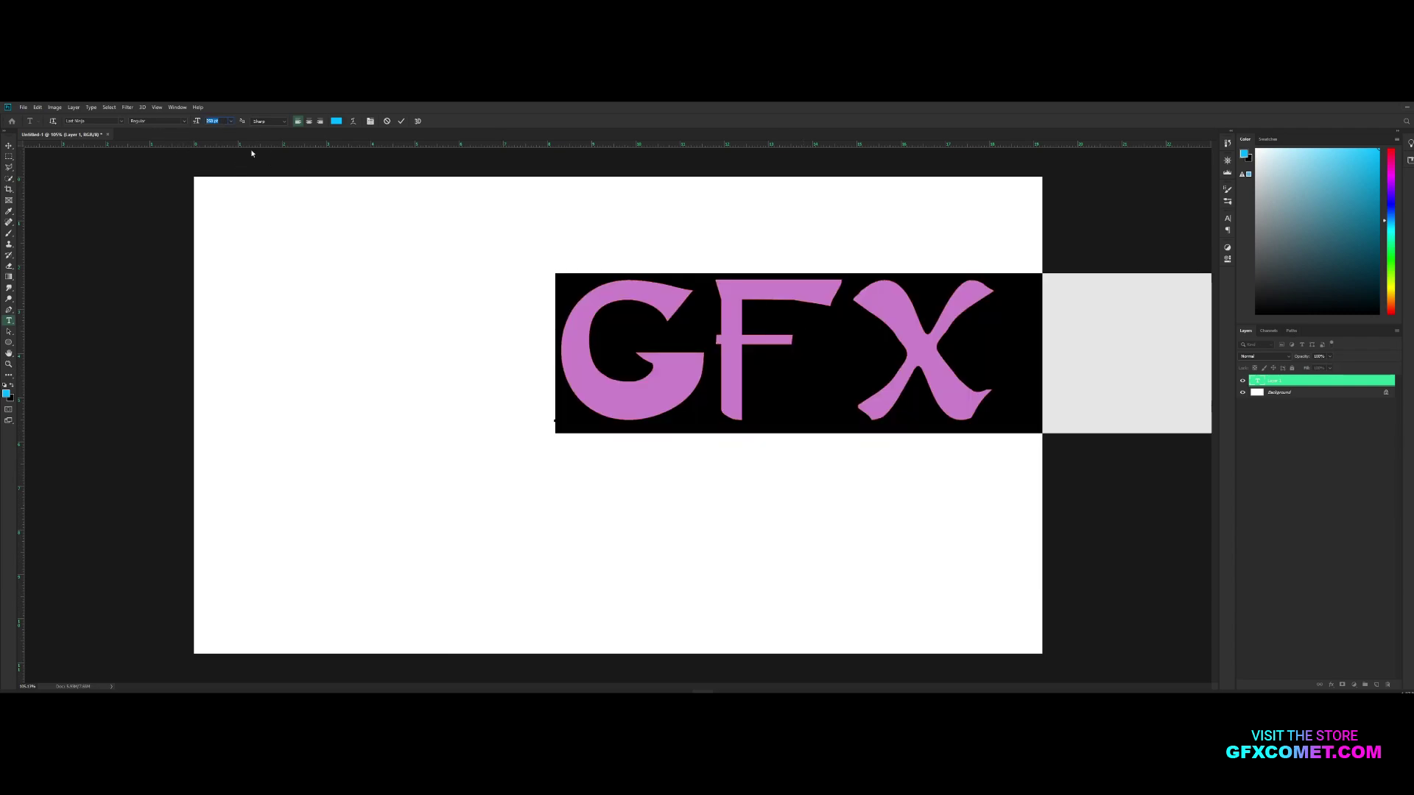
{"action": "type", "text": "200"}
{"action": "key", "text": "Return"}
{"action": "left_click", "coordinate": [214, 121]}
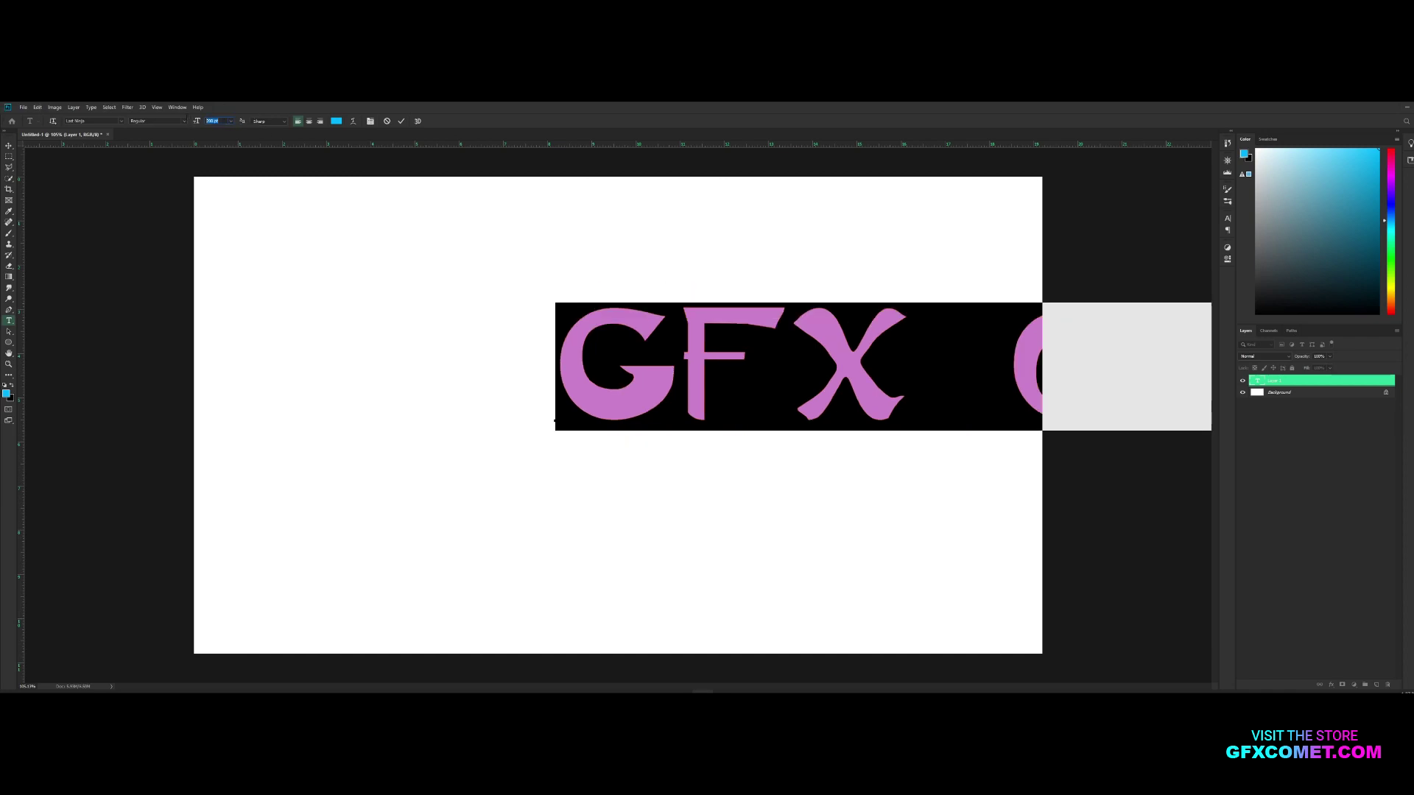
{"action": "type", "text": "150"}
{"action": "key", "text": "Return"}
Step: Move the text left into place, then return to the Type tool to edit it
{"action": "left_click", "coordinate": [9, 146]}
{"action": "left_click_drag", "start_coordinate": [802, 342], "coordinate": [499, 377]}
{"action": "key", "text": "t"}
{"action": "left_click", "coordinate": [553, 377]}
{"action": "key", "text": "BackSpace"}
{"action": "key", "text": "BackSpace"}
{"action": "key", "text": "BackSpace"}
{"action": "key", "text": "BackSpace"}
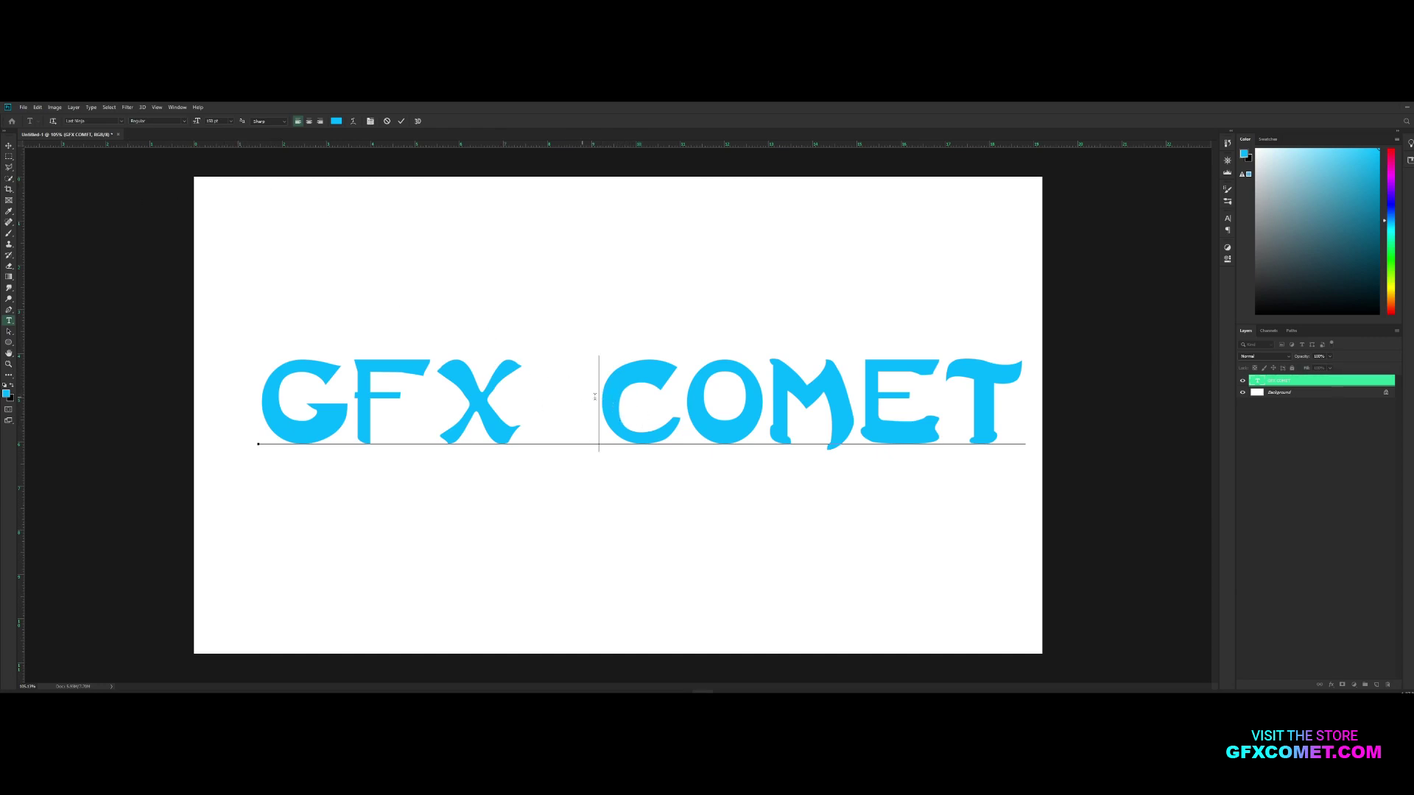
Step: Put COMET on its own line below GFX and select all the text
{"action": "double_click", "coordinate": [625, 393]}
{"action": "left_click", "coordinate": [557, 423]}
{"action": "left_click", "coordinate": [592, 414]}
{"action": "key", "text": "BackSpace"}
{"action": "key", "text": "BackSpace"}
{"action": "key", "text": "BackSpace"}
{"action": "key", "text": "BackSpace"}
{"action": "key", "text": "BackSpace"}
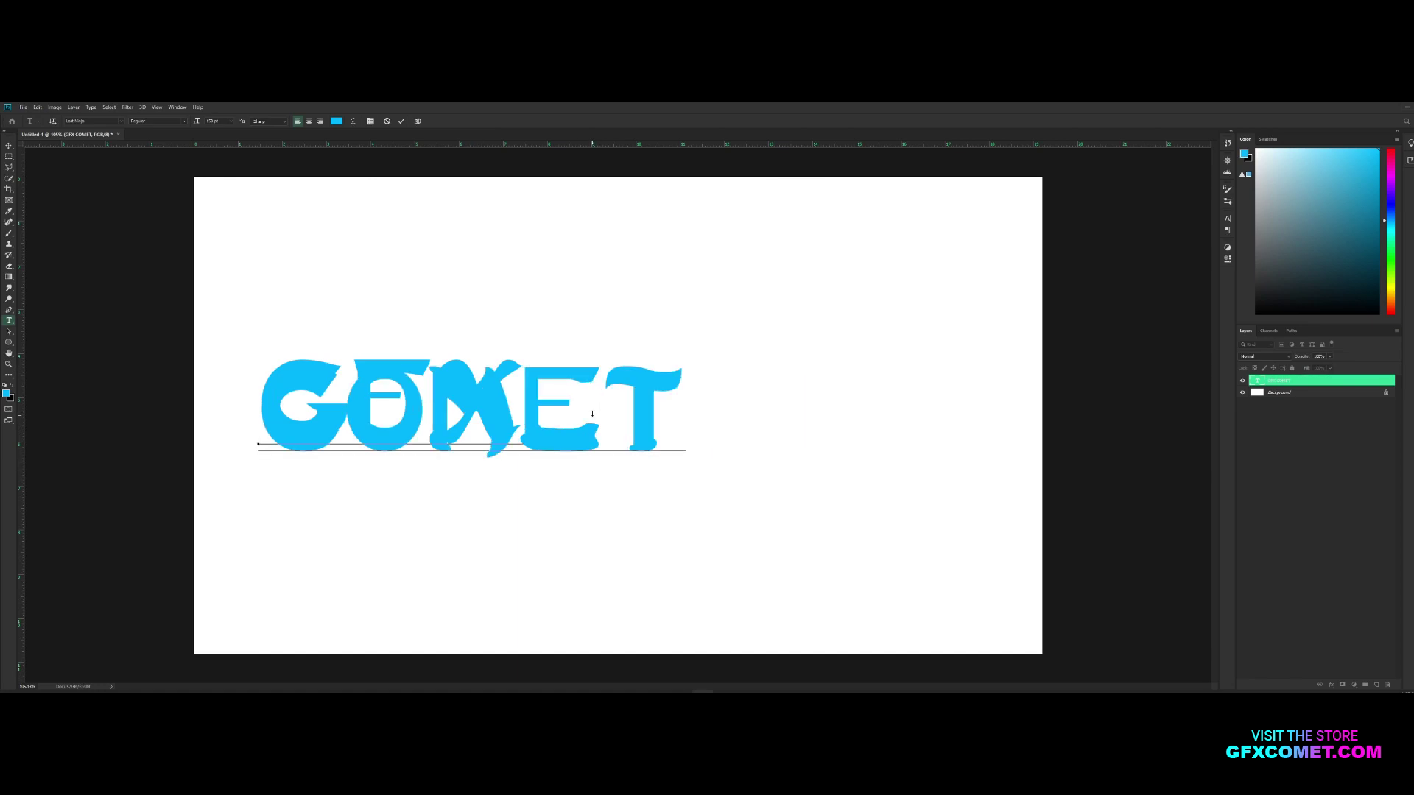
{"action": "left_click_drag", "start_coordinate": [258, 396], "coordinate": [690, 392]}
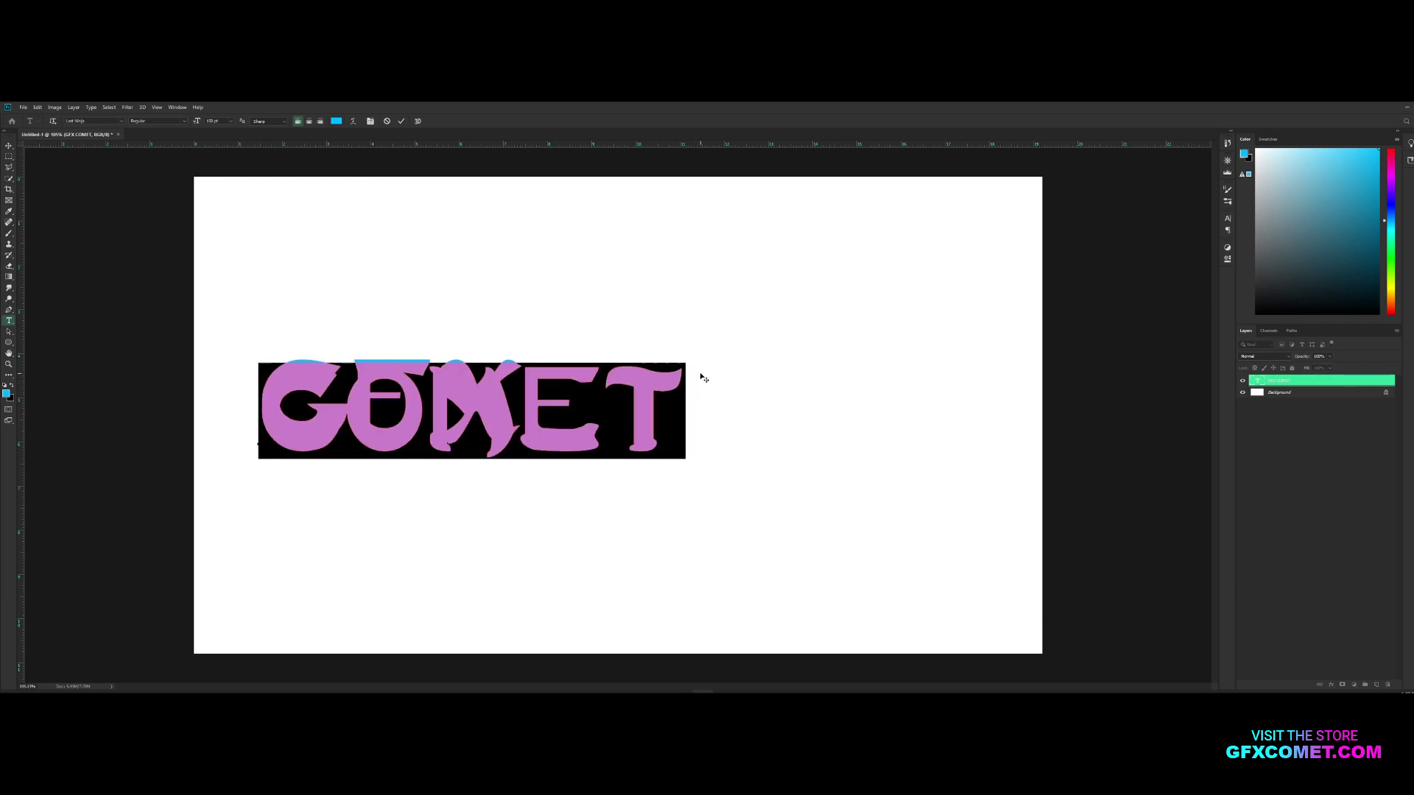
{"action": "left_click", "coordinate": [640, 397]}
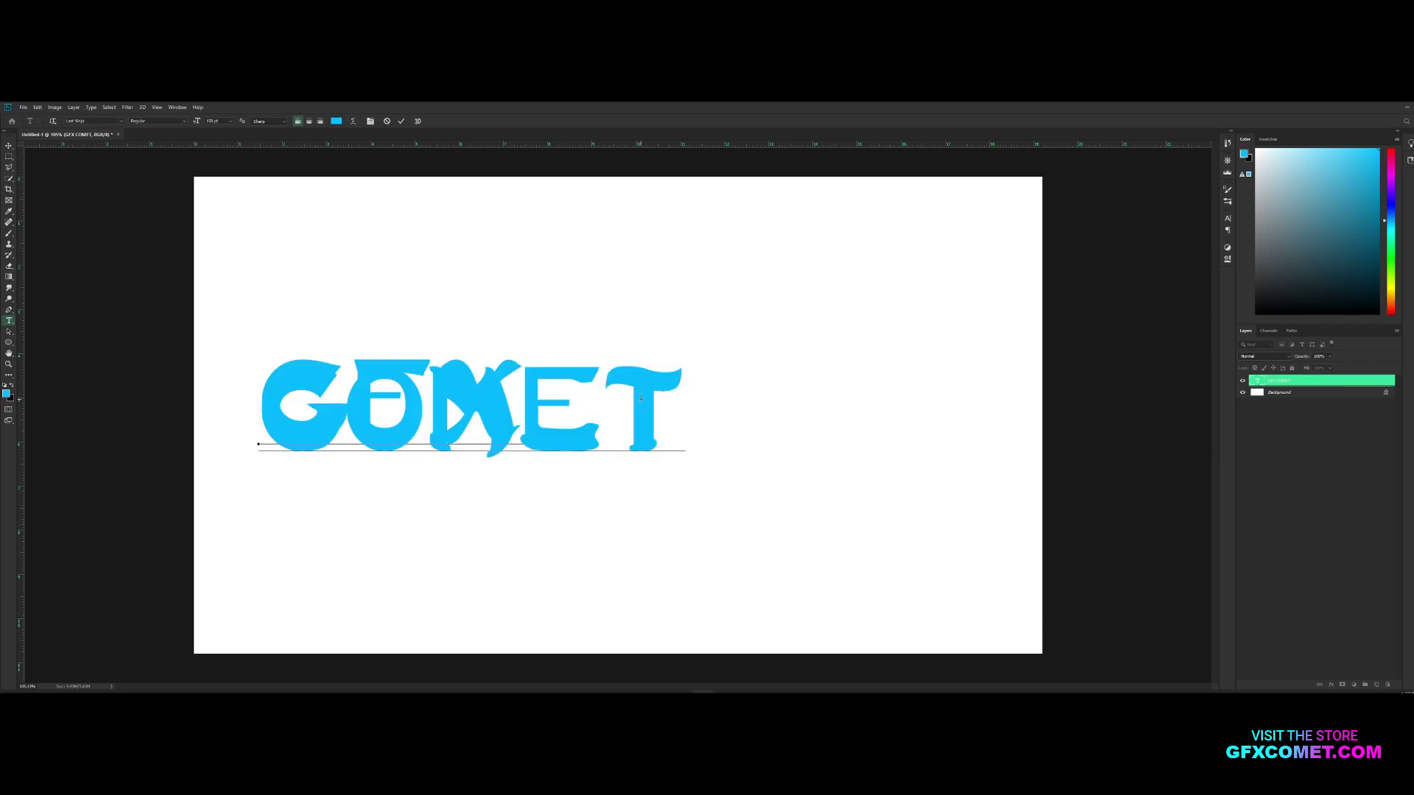
{"action": "key", "text": "ctrl+a"}
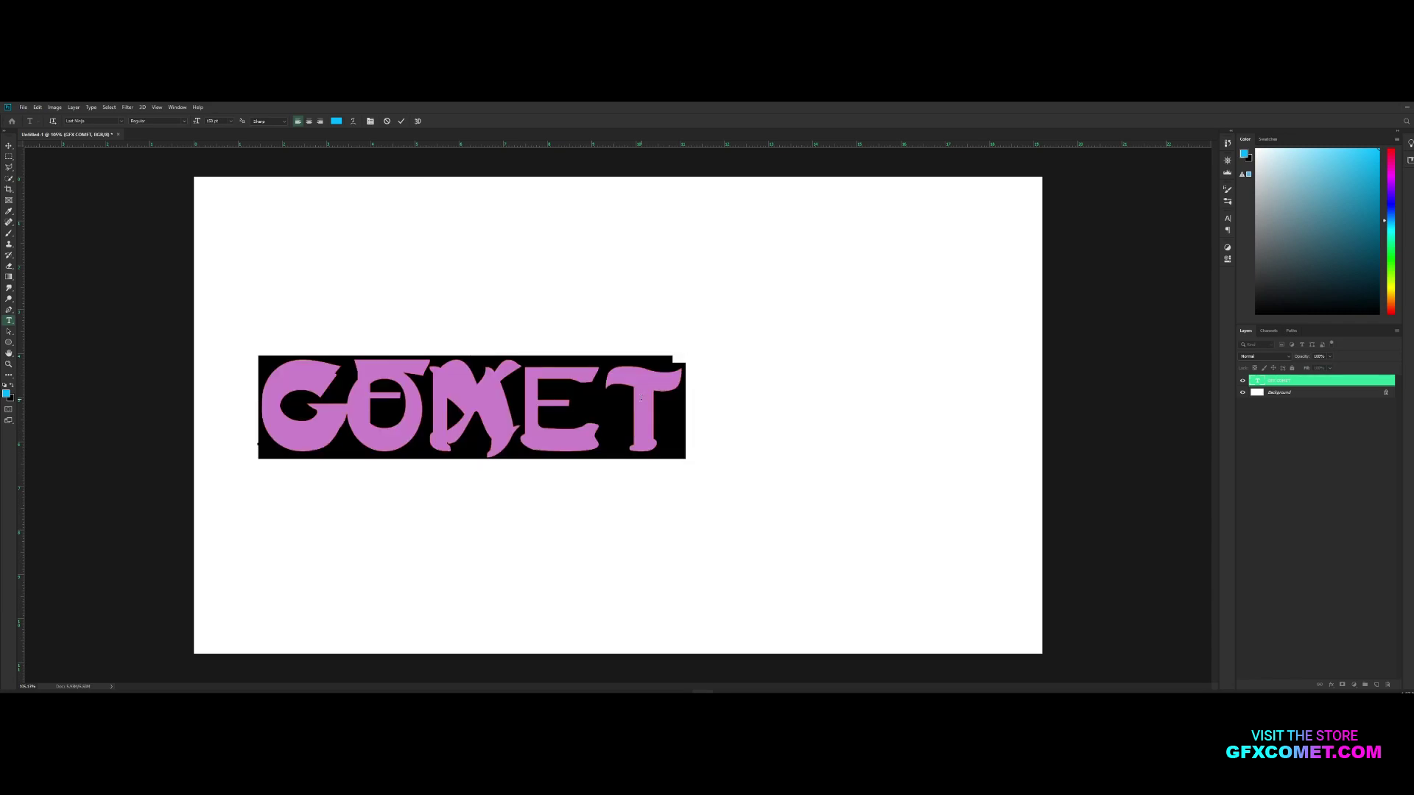
{"action": "left_click", "coordinate": [1228, 219]}
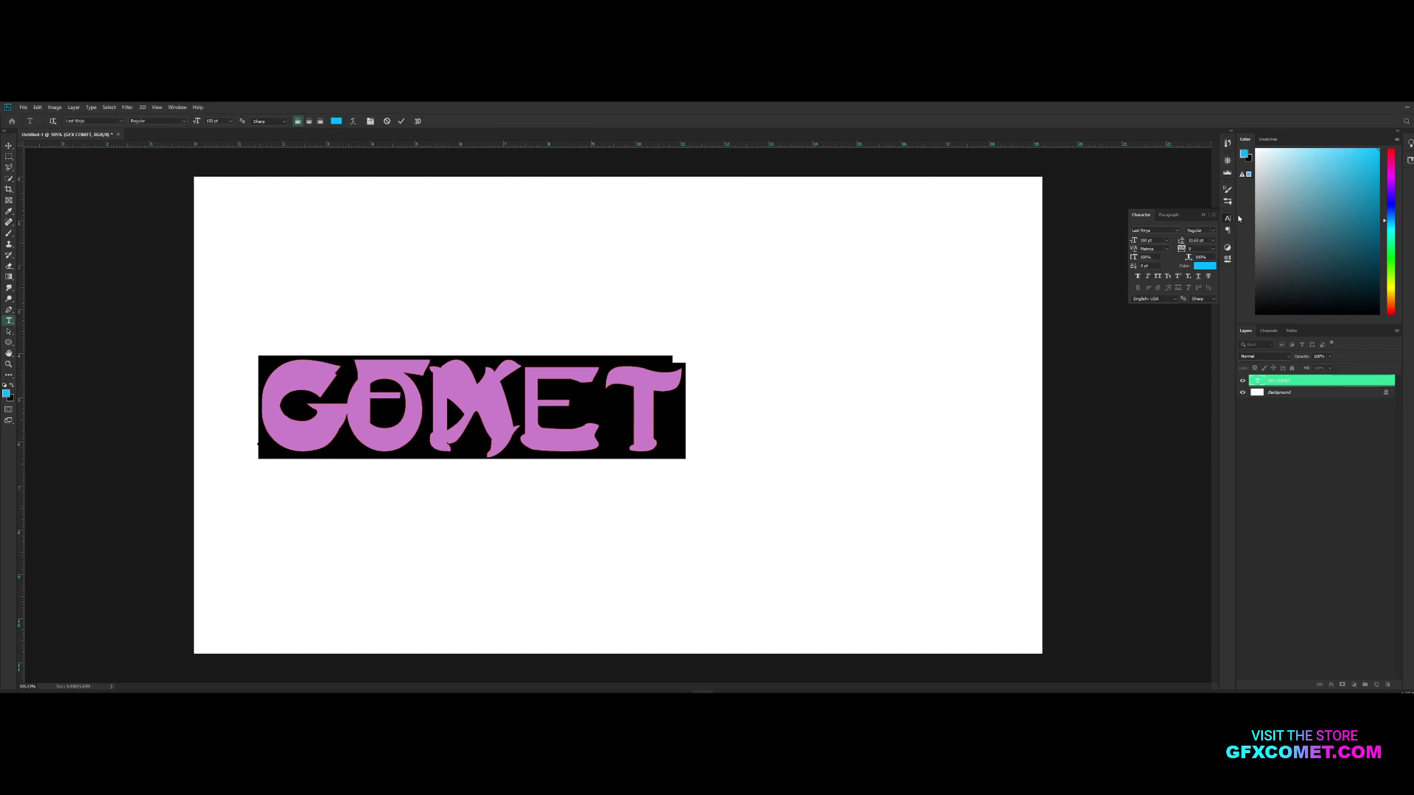
Step: Increase the leading in the Character panel so GFX and COMET separate, then reselect the text
{"action": "left_click", "coordinate": [177, 108]}
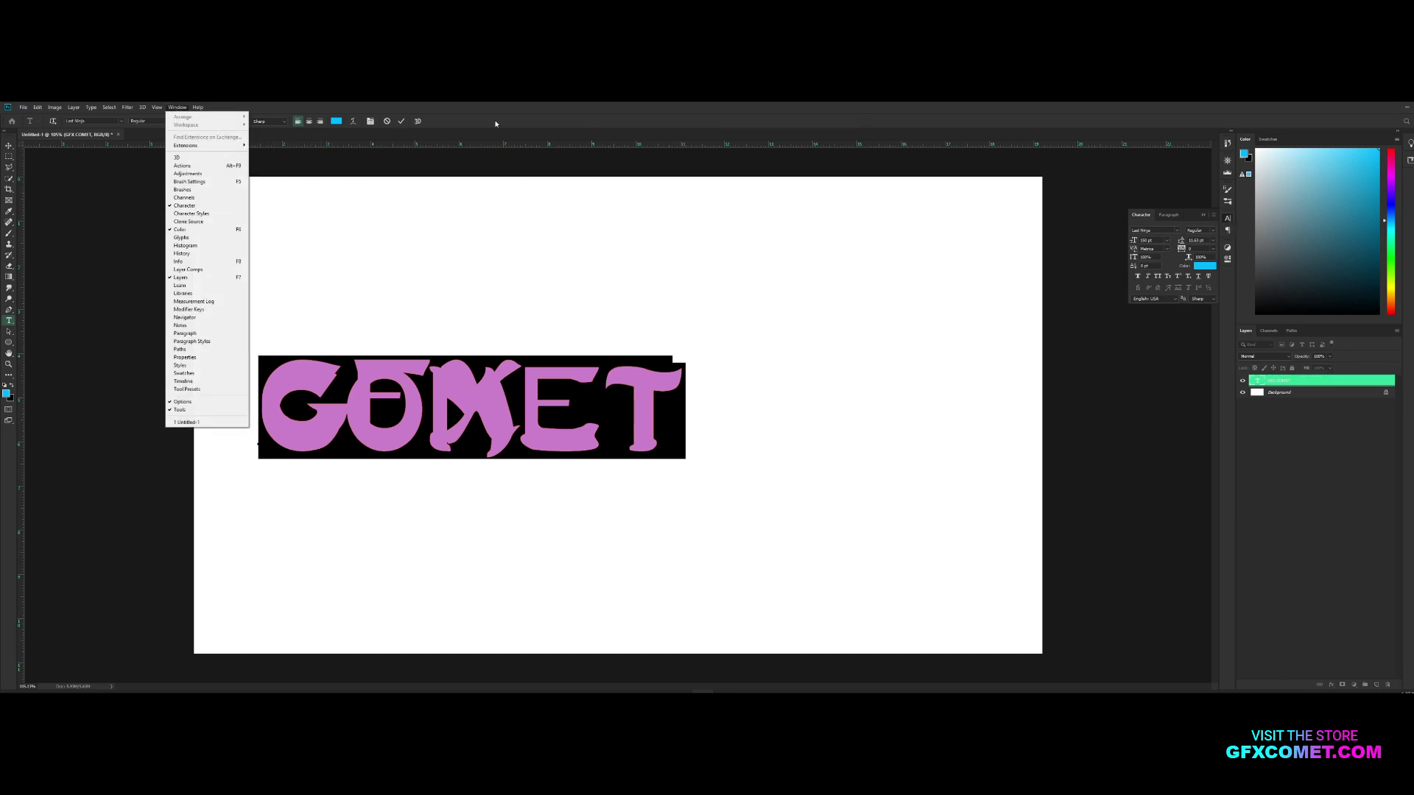
{"action": "left_click", "coordinate": [1188, 221]}
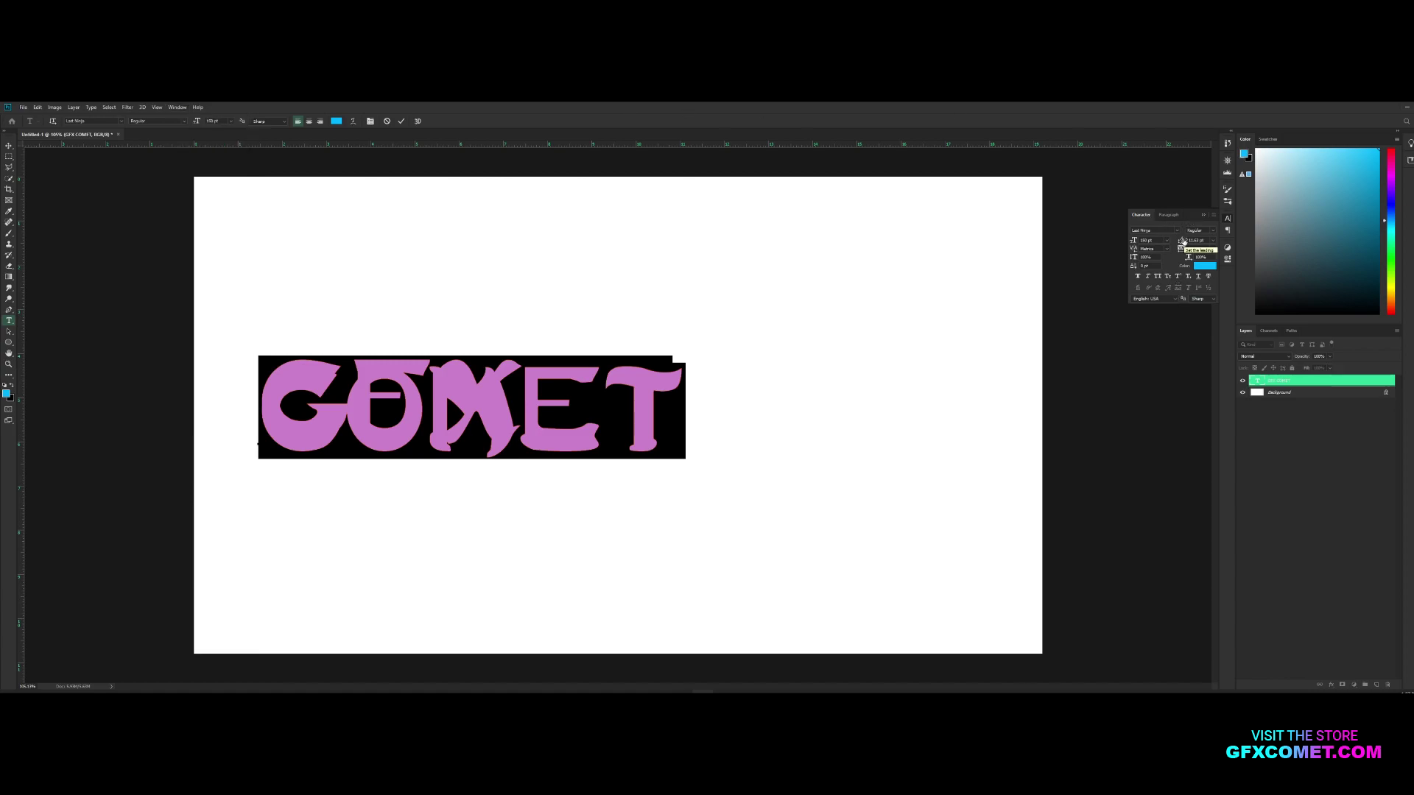
{"action": "left_click", "coordinate": [1198, 240]}
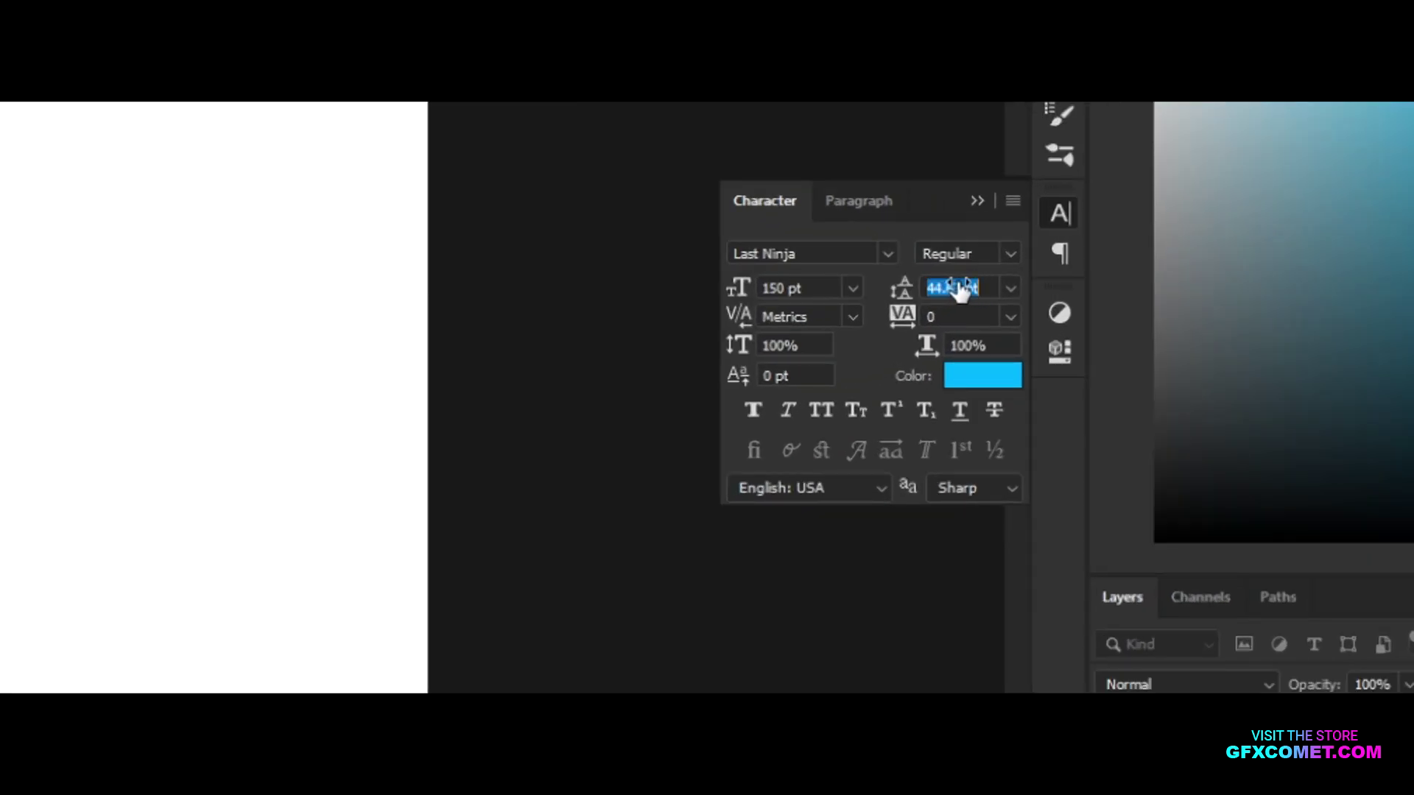
{"action": "left_click_drag", "start_coordinate": [903, 288], "coordinate": [905, 290]}
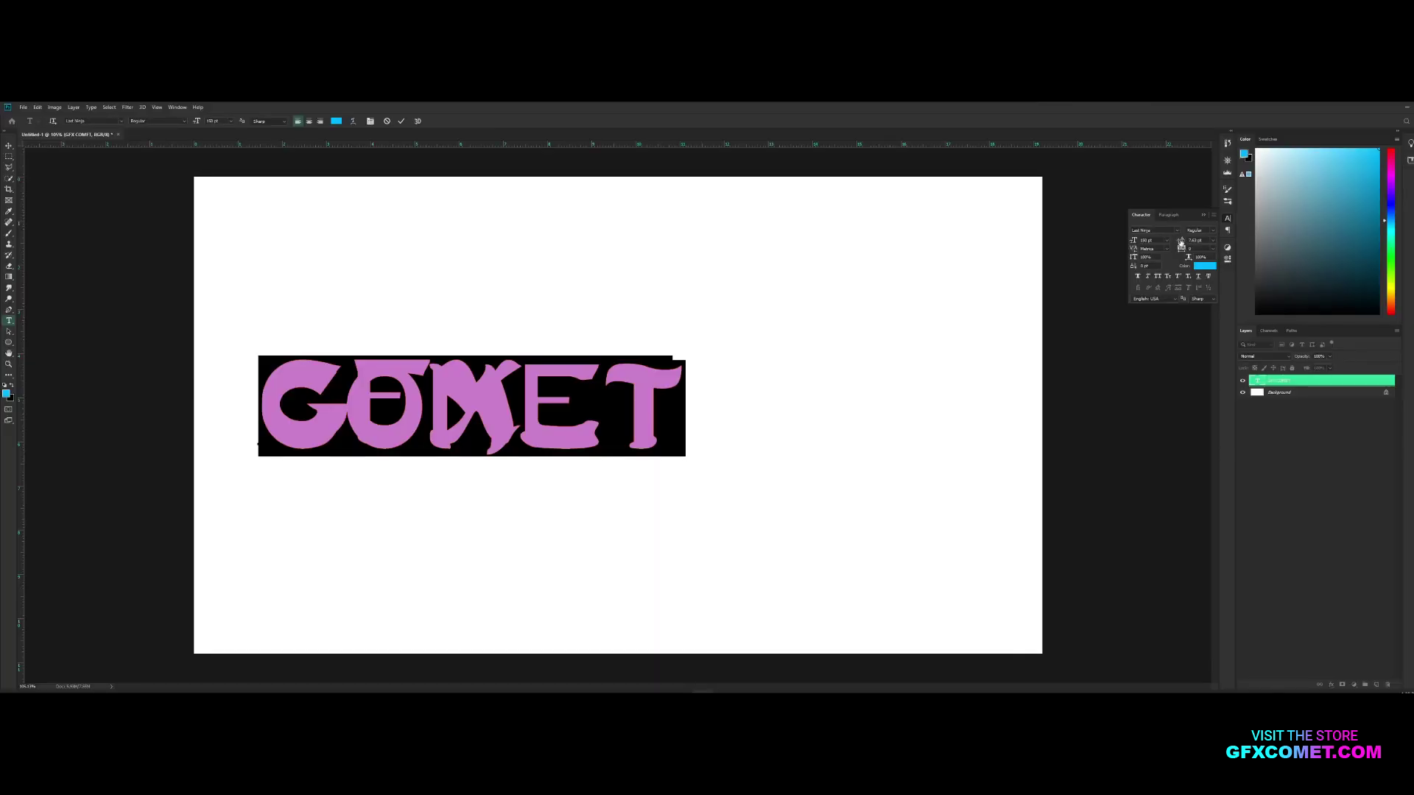
{"action": "left_click_drag", "start_coordinate": [1181, 242], "coordinate": [1243, 241]}
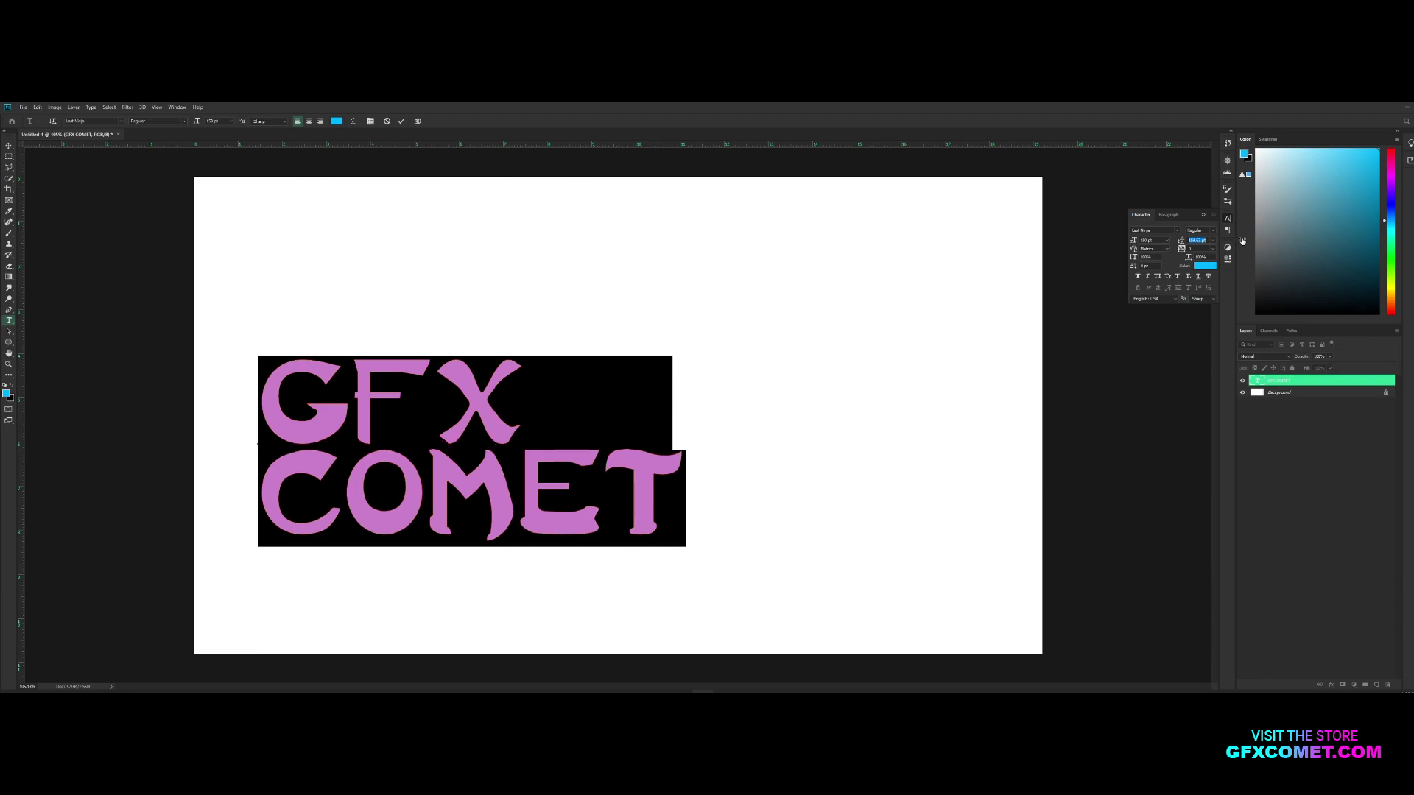
{"action": "left_click", "coordinate": [425, 500]}
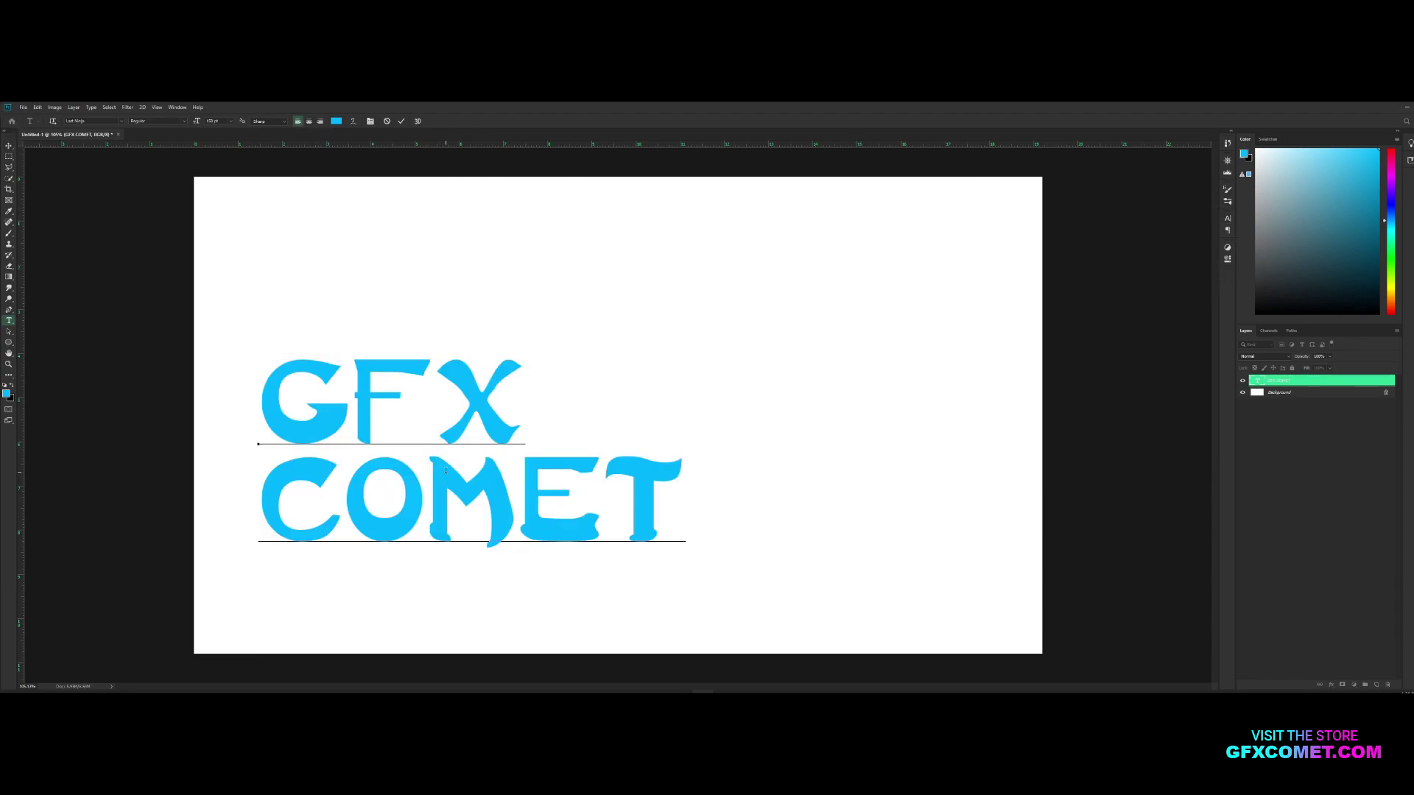
{"action": "key", "text": "ctrl+a"}
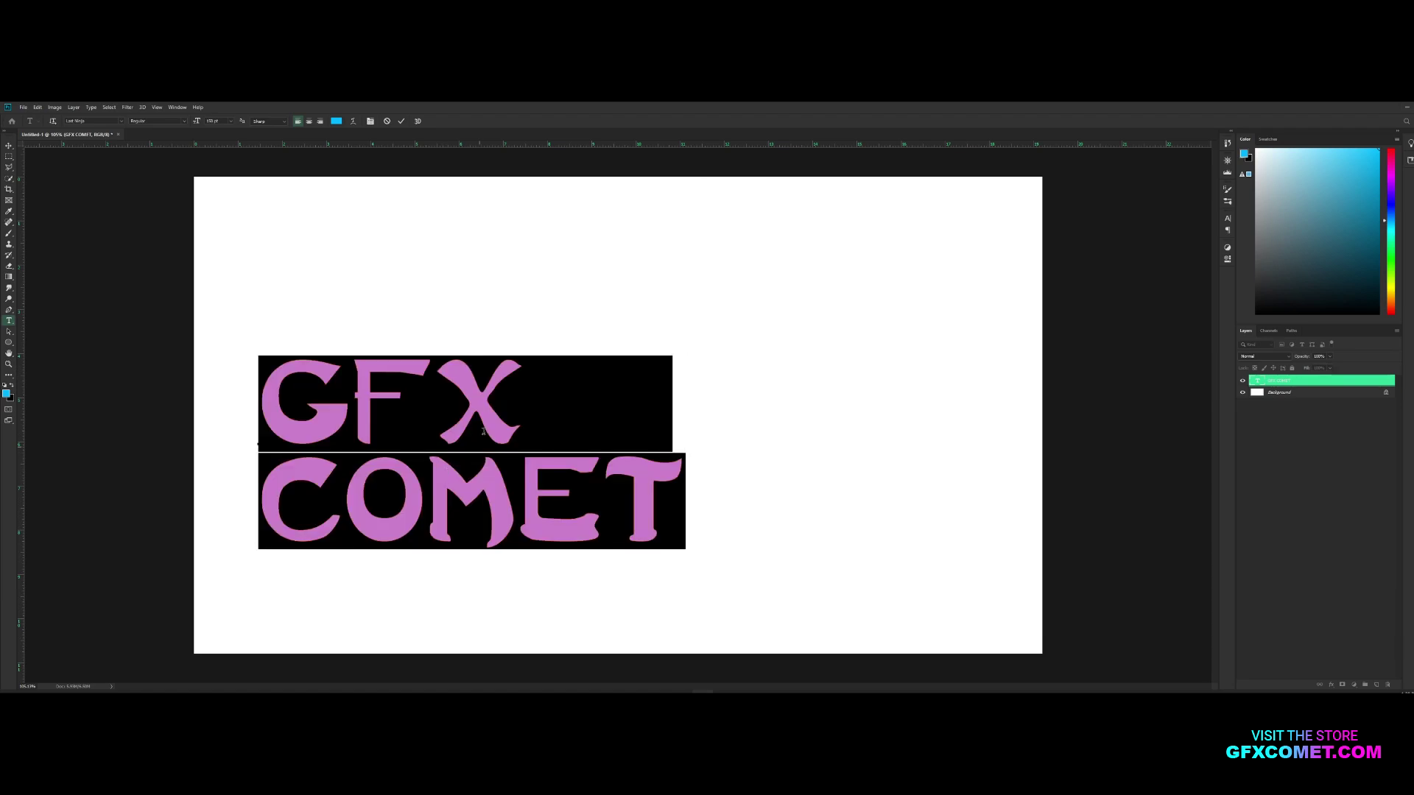
Step: Centre-align GFX over COMET, then move the text block to the middle of the 1920x1080 canvas
{"action": "left_click", "coordinate": [310, 122]}
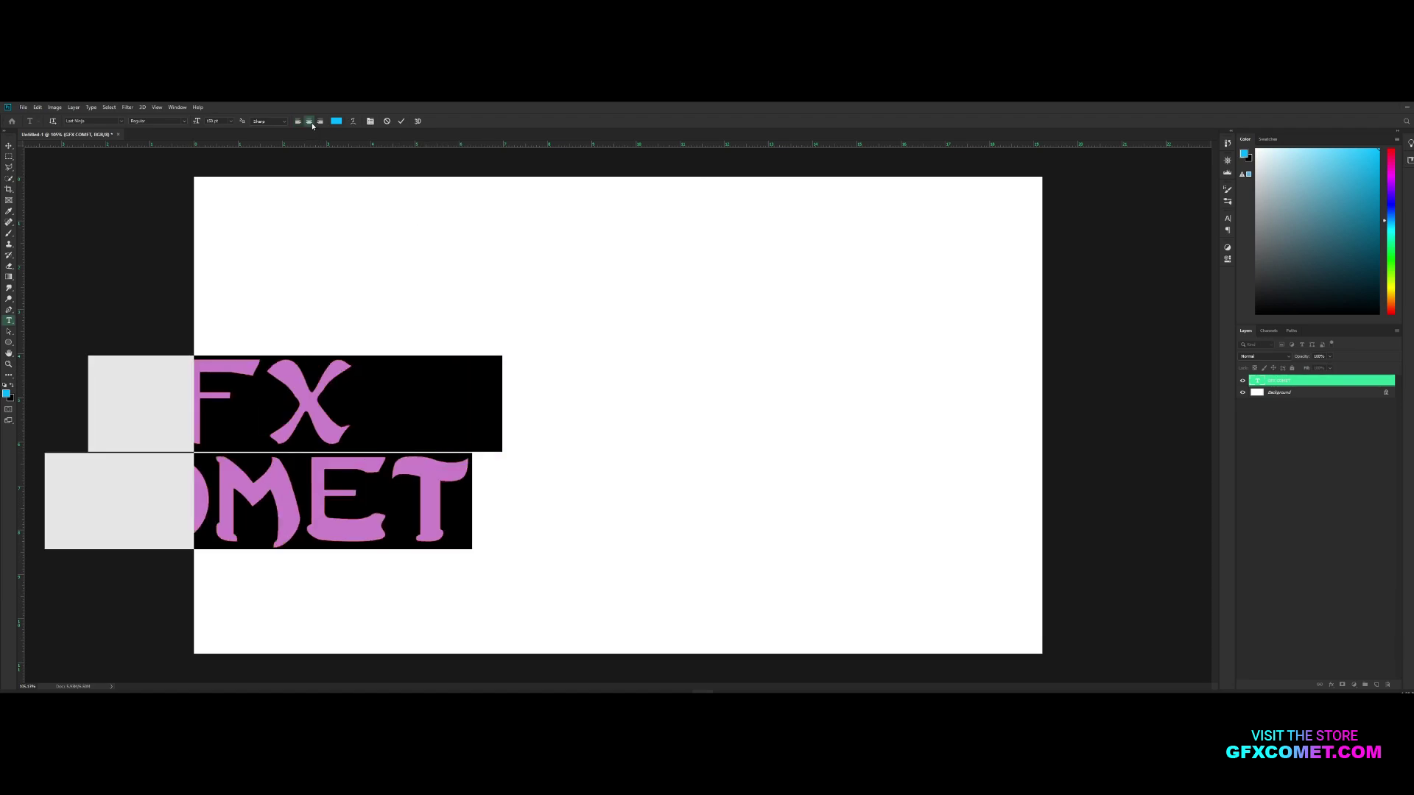
{"action": "left_click", "coordinate": [9, 145]}
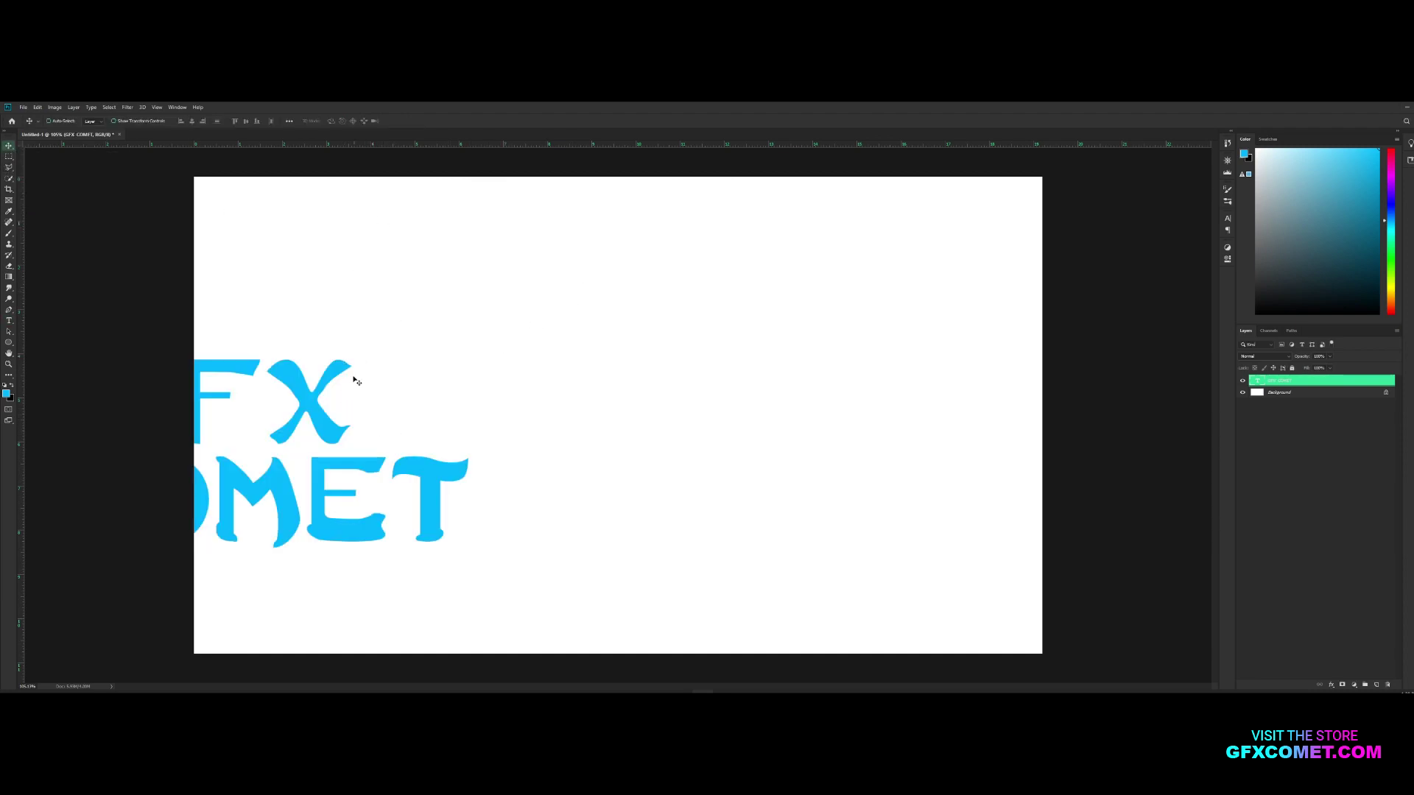
{"action": "left_click_drag", "start_coordinate": [311, 407], "coordinate": [670, 368]}
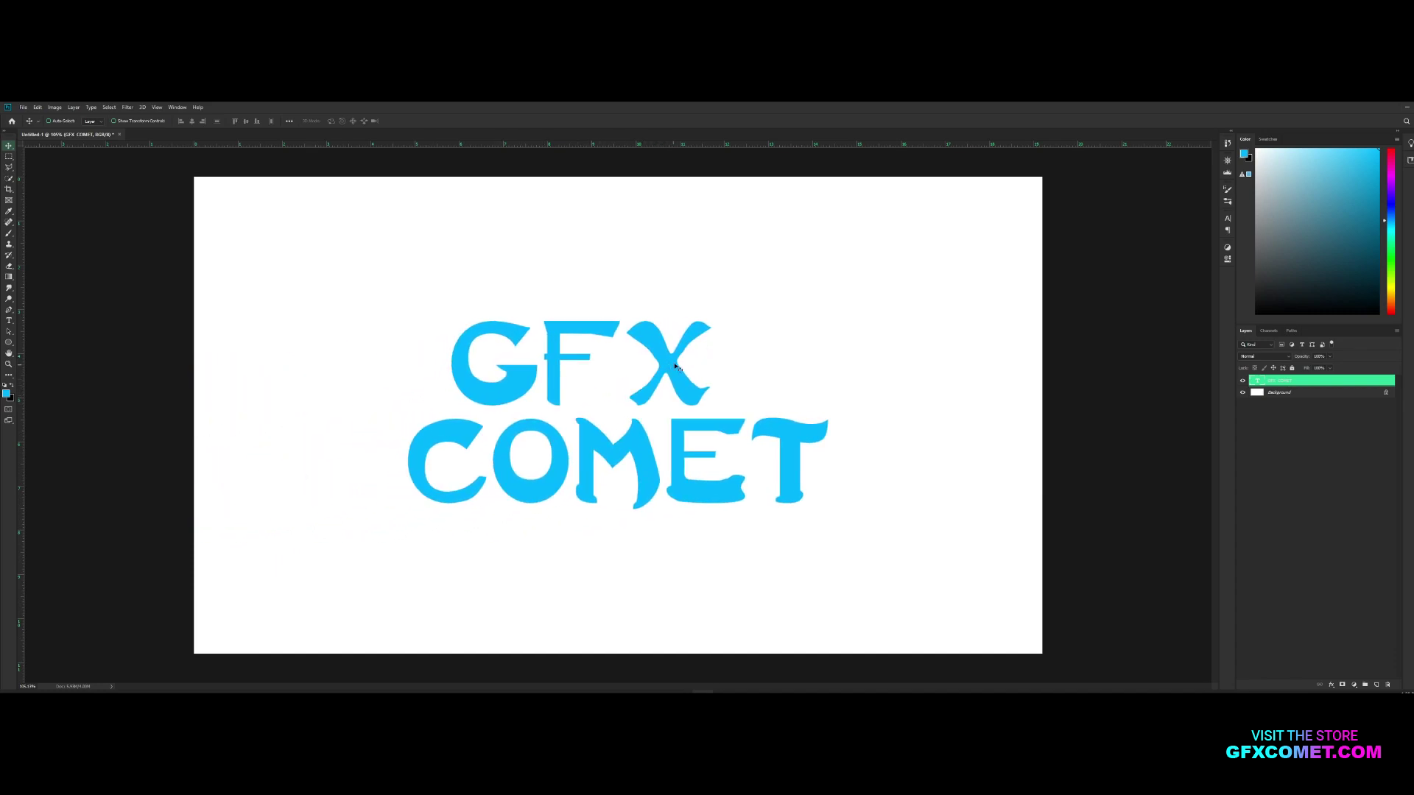